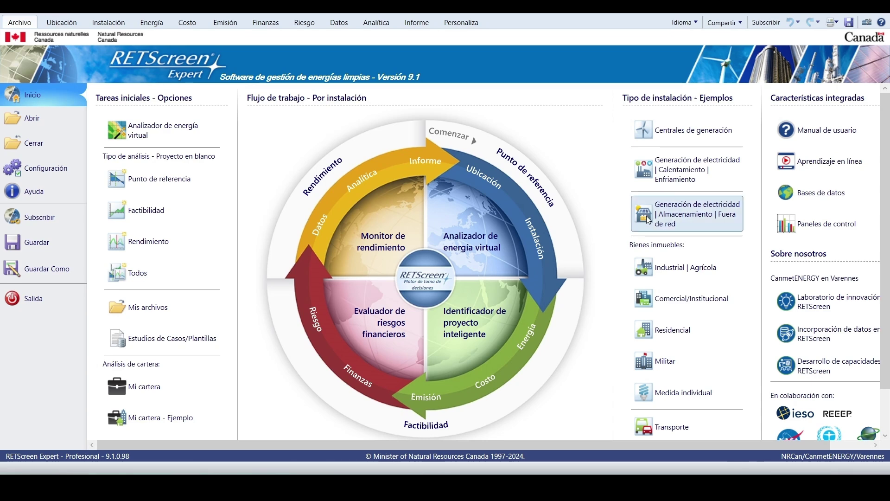
Step: Open the virtual energy analyser and set the facility type to Generación de electricidad | Almacenamiento | Fuera de red, with type Fotovoltaico
mouse_move(648, 220)
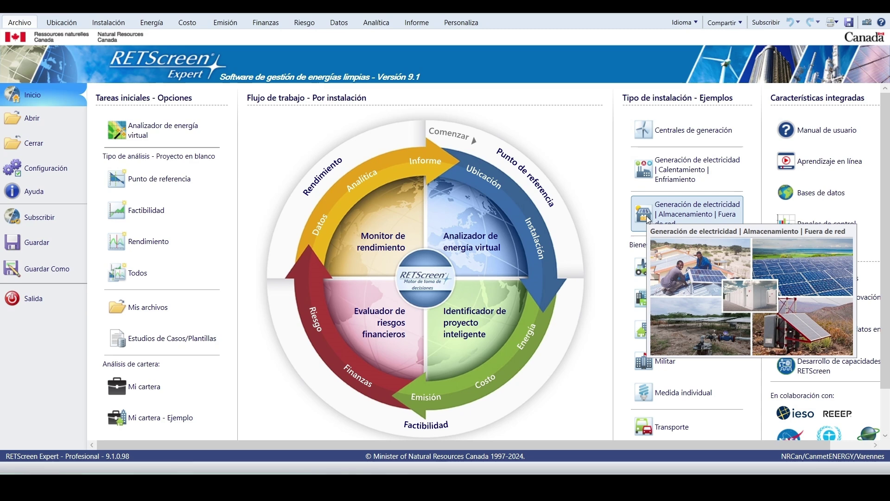
click(170, 131)
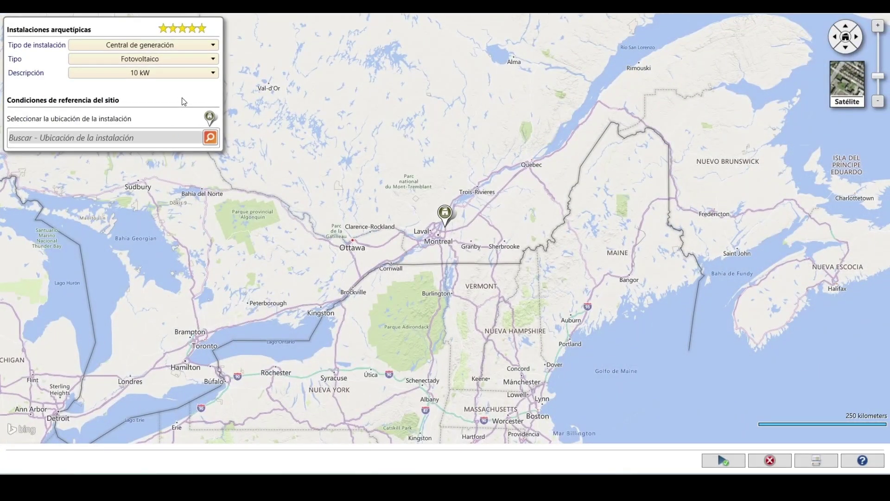
click(196, 45)
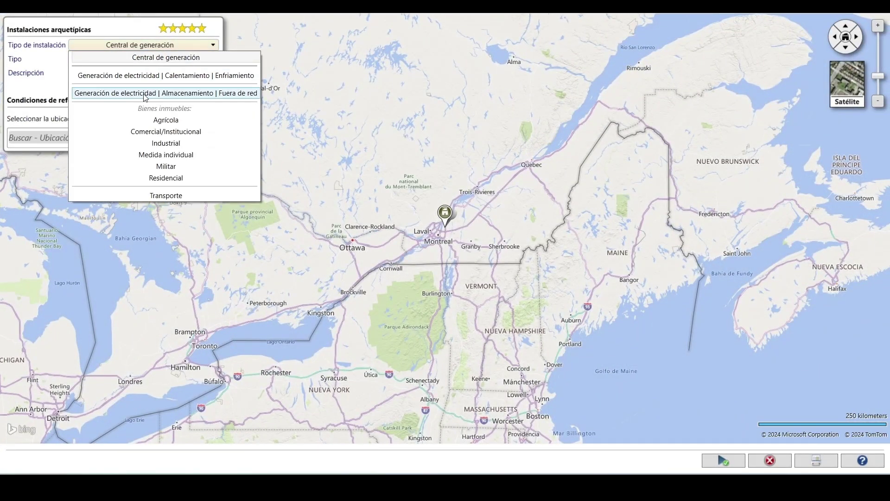
click(233, 93)
click(170, 58)
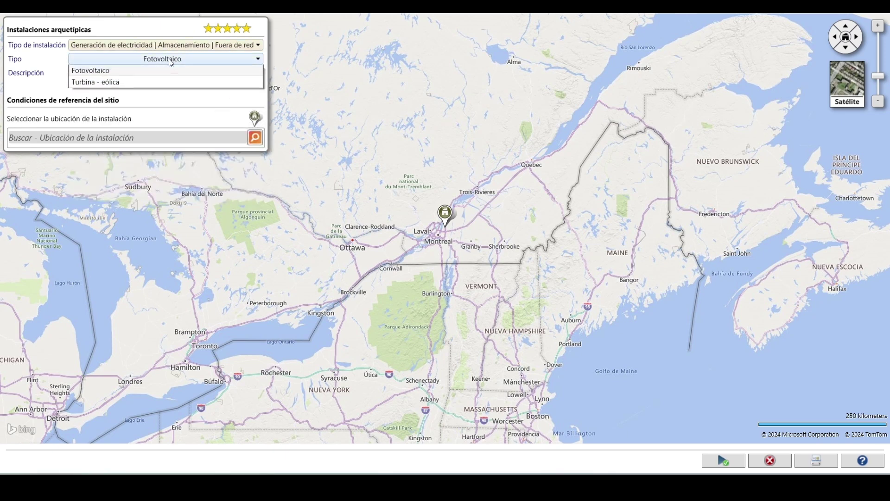
click(196, 60)
Step: Choose the 24 kWh/día facility description from the Red → PV+Batería+Red group
click(193, 74)
scroll(180, 155, down, 2)
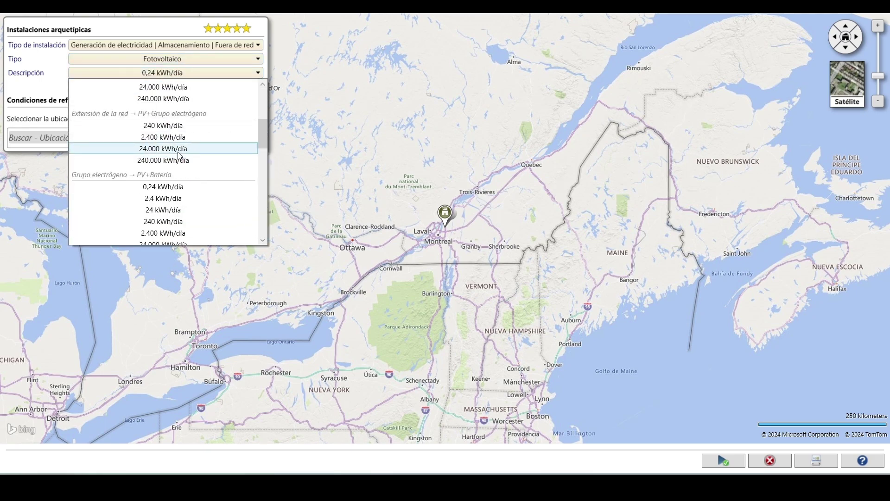
scroll(180, 156, down, 10)
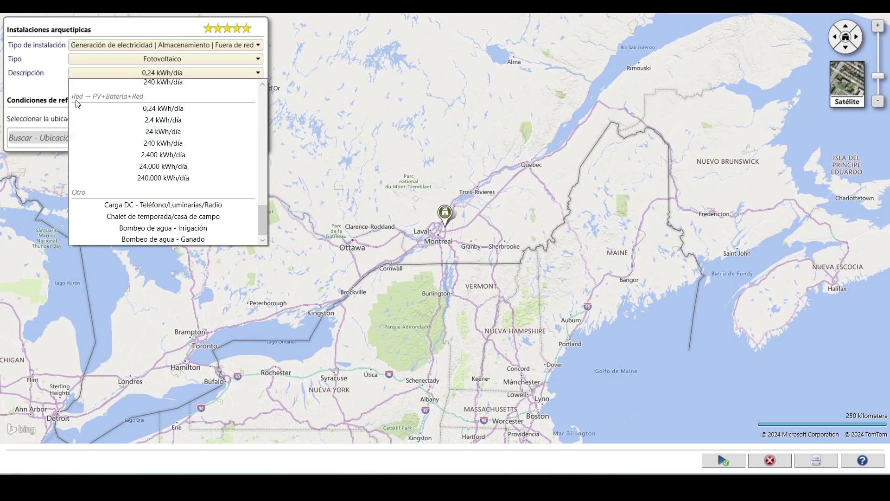
click(164, 132)
Step: Set the facility location to Medicine Hat Airport, Alberta, Canadá (Datos climatológicos) and generate the project from the archetype
click(132, 137)
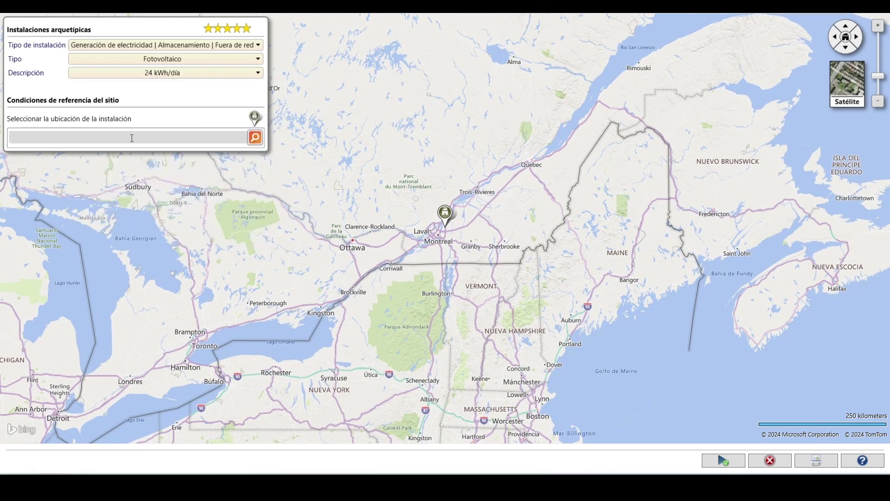
text(Medicine Hat, AB)
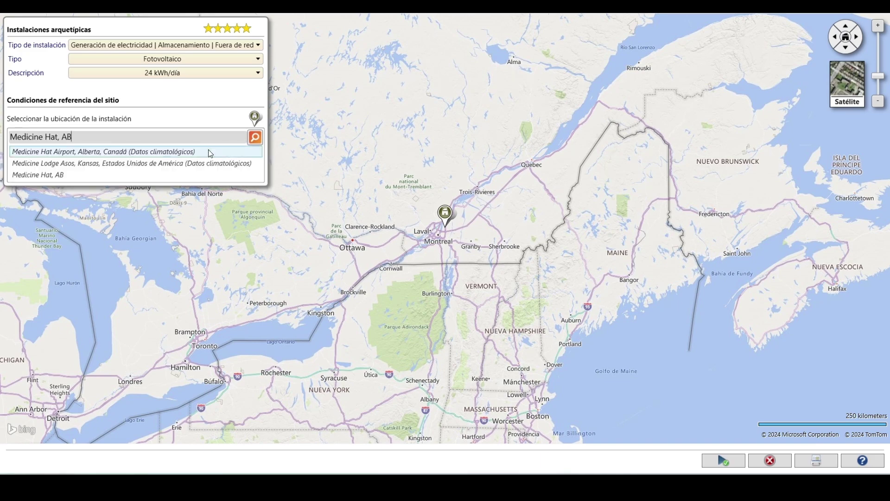
click(210, 152)
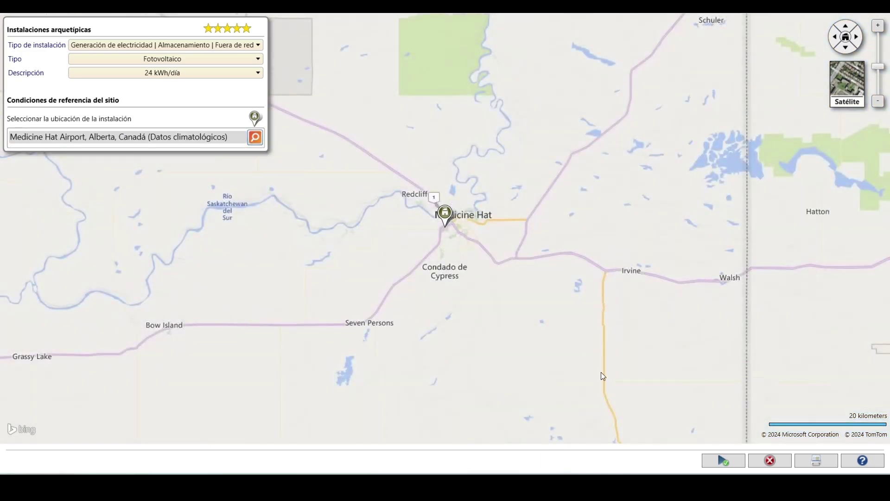
click(725, 461)
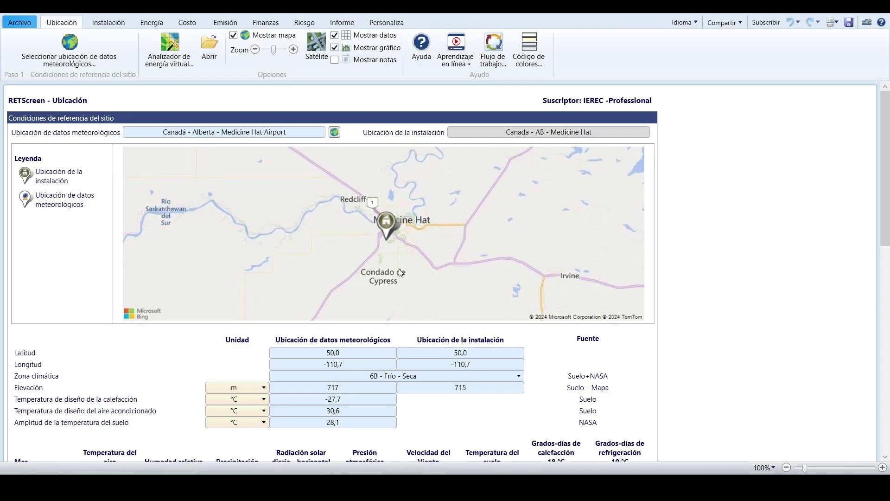
Step: Review the site's reference conditions, monthly climate table and climate chart, and view the facility information
scroll(402, 269, down, 1)
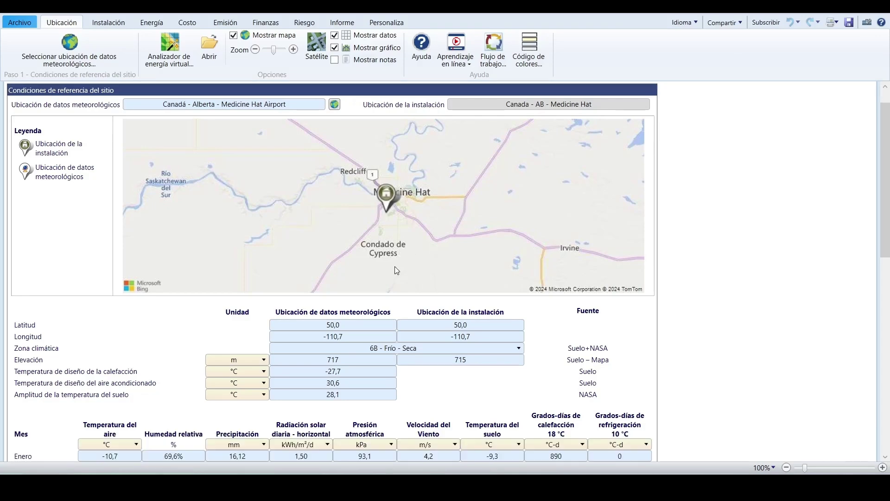
scroll(395, 266, down, 12)
scroll(396, 269, down, 5)
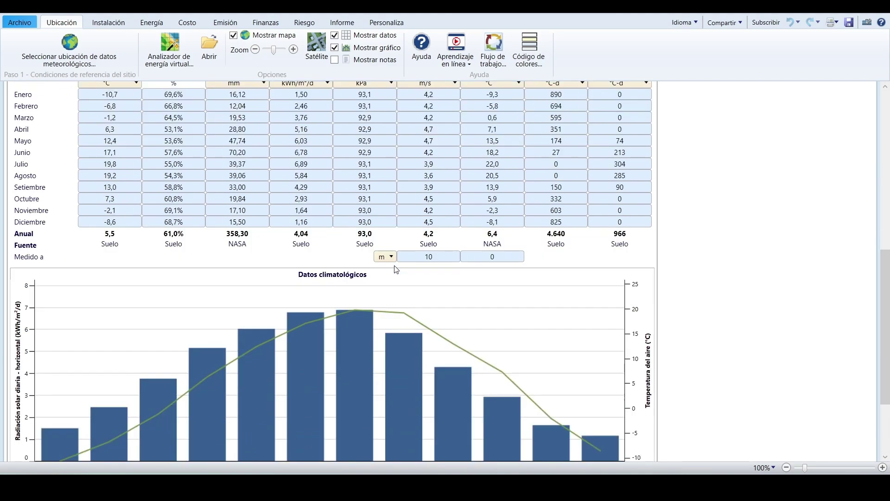
mouse_move(317, 297)
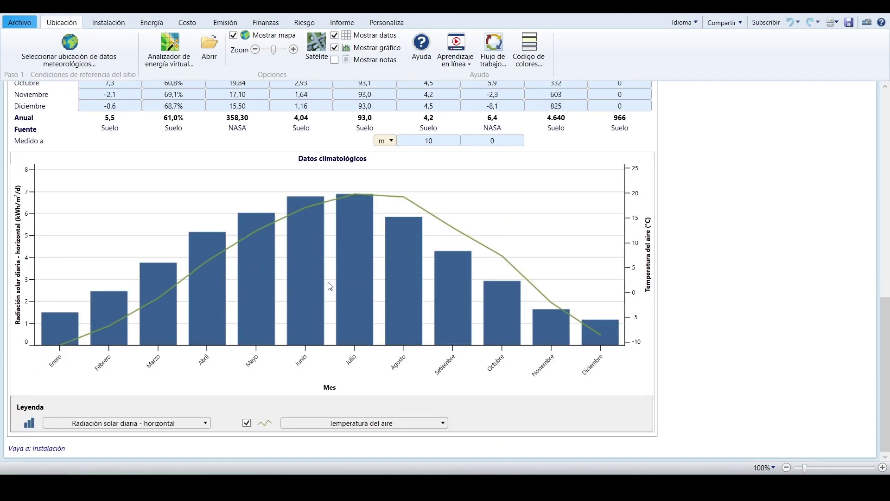
scroll(327, 283, up, 18)
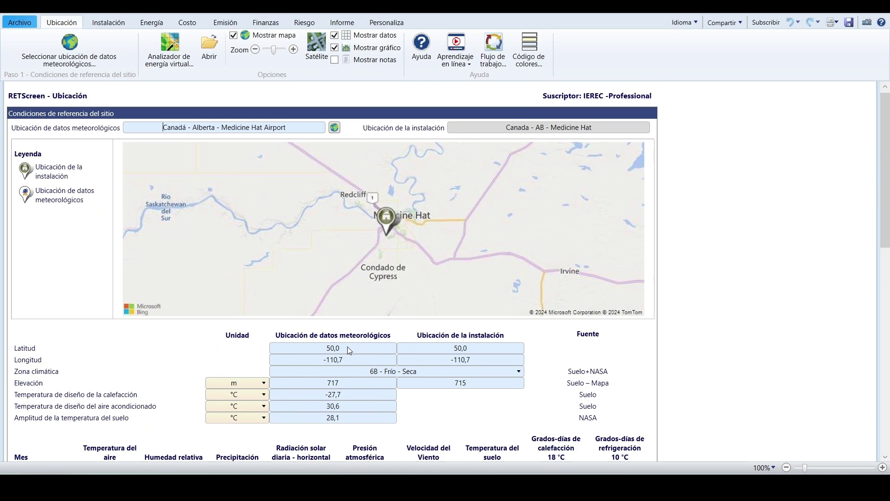
scroll(344, 348, down, 11)
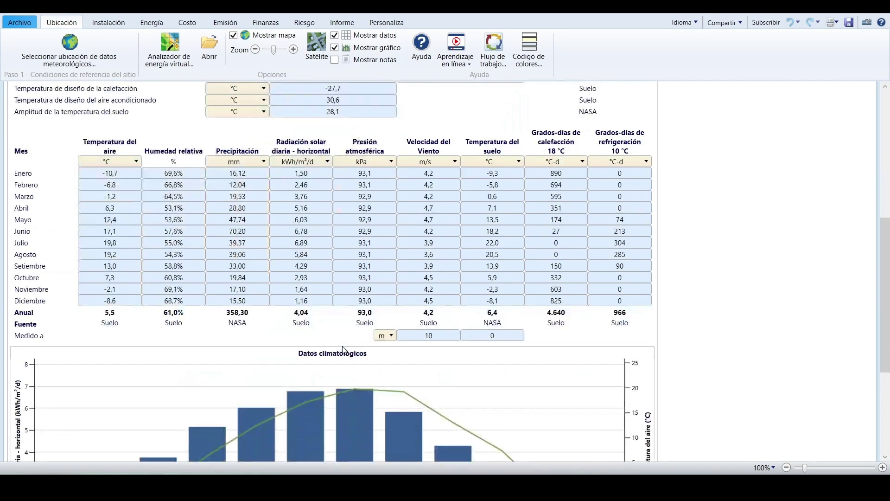
scroll(343, 350, down, 7)
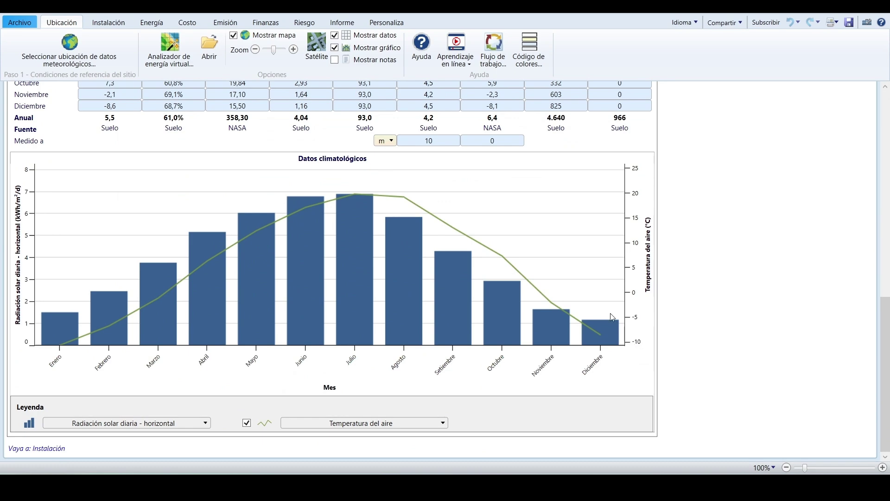
click(102, 26)
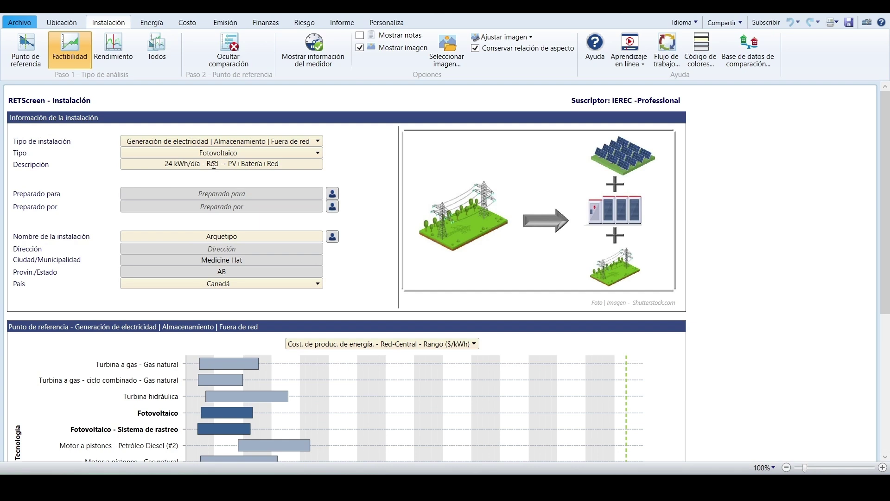
Step: Set the annual electricity tariff in the energy model's electricity and fuels section to 0,11 $/kWh
click(166, 29)
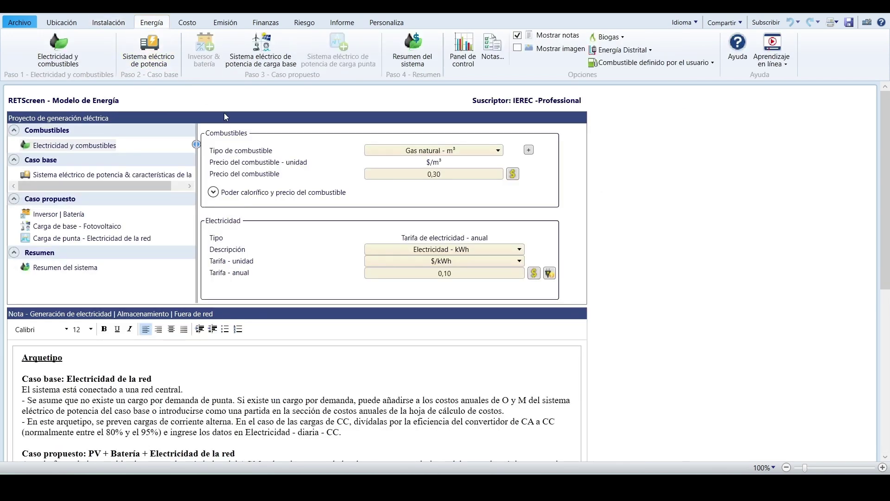
click(441, 274)
text(0,11)
click(439, 294)
Step: Check the options for the intermittent resource-load correlation and set the proposed case's annual peak load to 10 kW
click(148, 178)
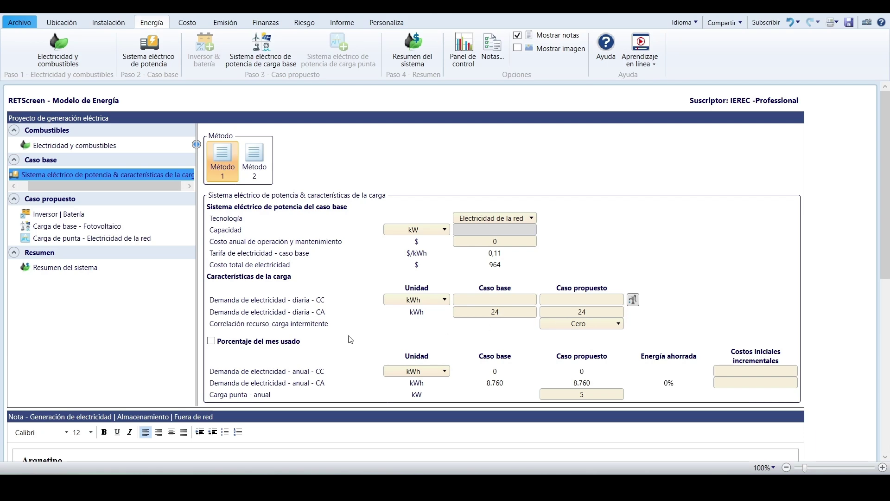
click(576, 331)
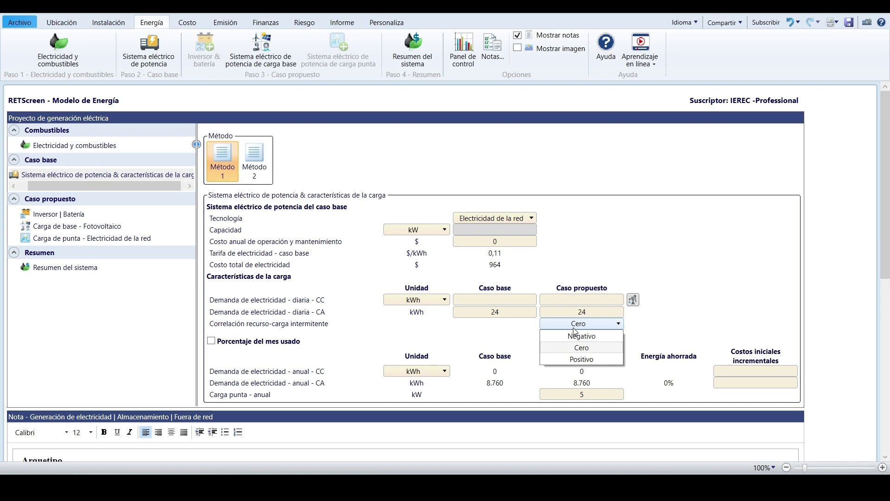
click(574, 329)
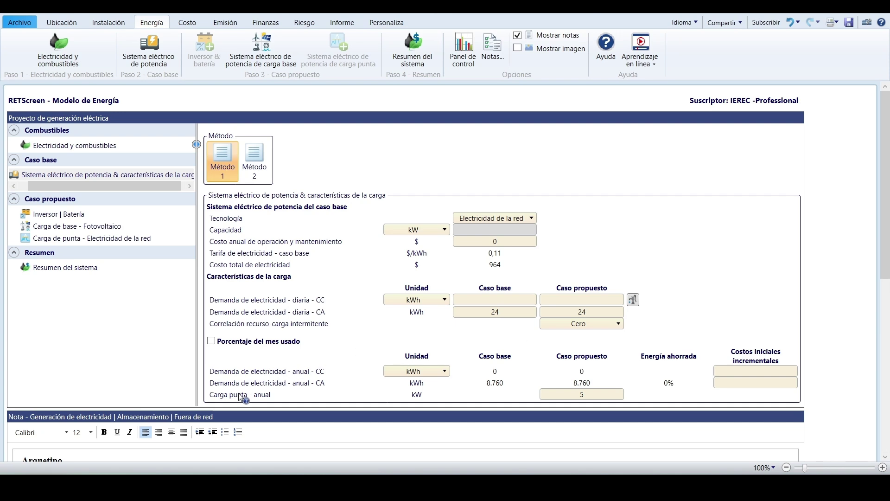
double_click(588, 392)
text(10)
key(Return)
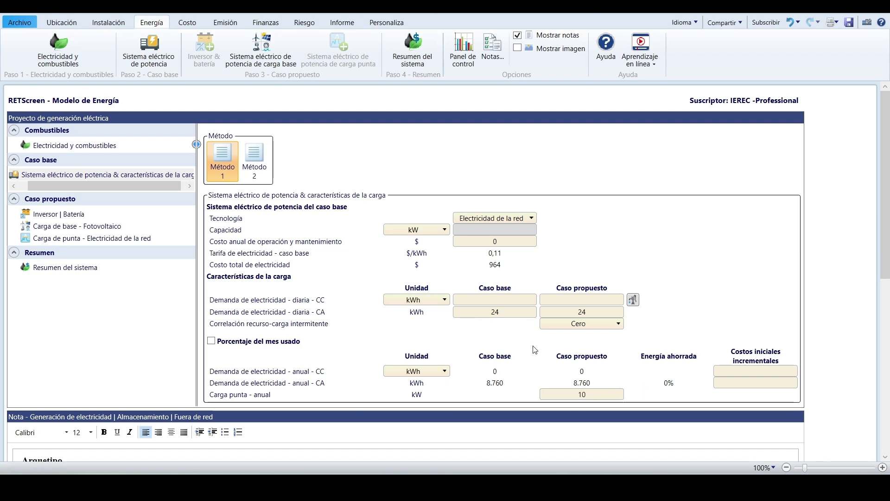
Step: Set the proposed case's inverter capacity to 10 kW
click(60, 216)
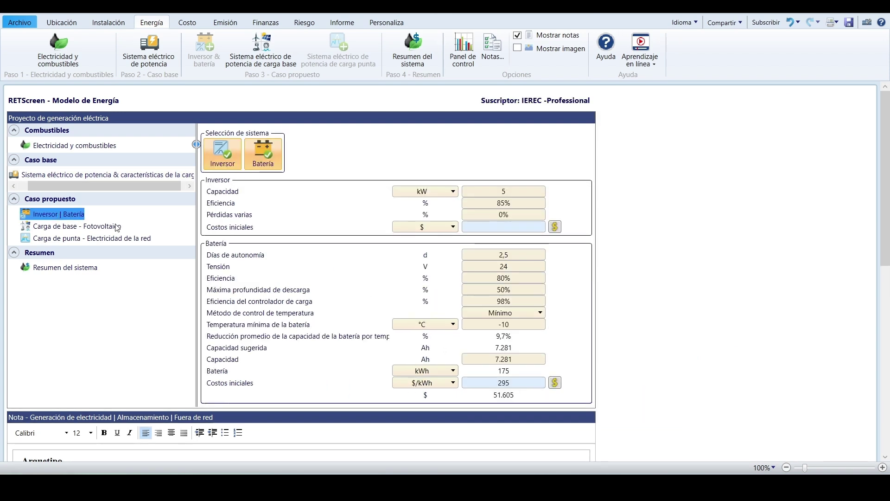
click(528, 193)
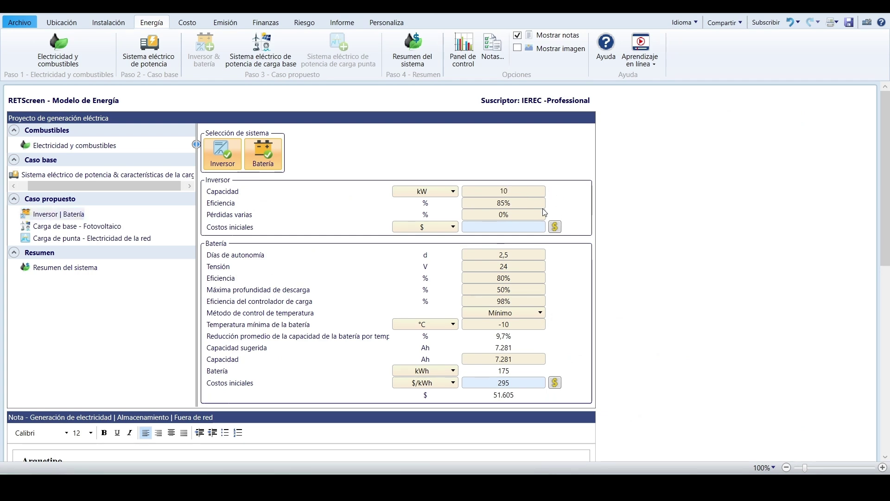
click(500, 226)
Step: Set the battery's temperature control method to Constante and its temperature to 20 °C
click(503, 314)
click(503, 336)
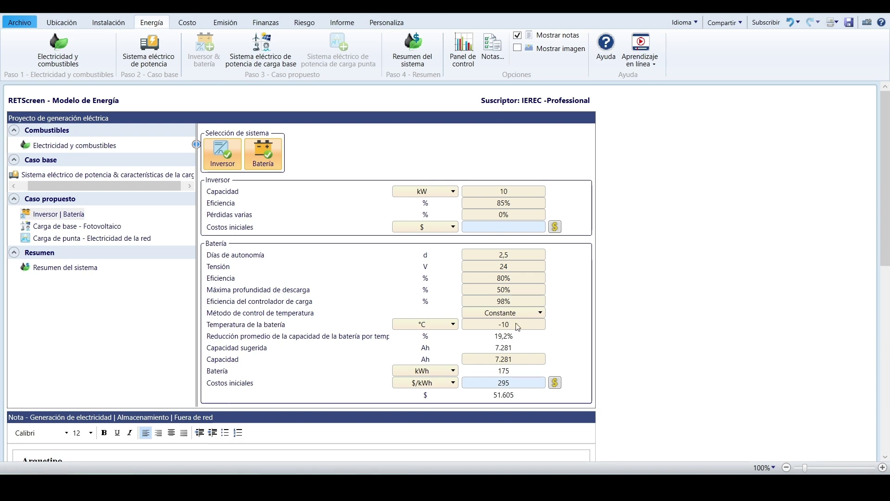
double_click(513, 324)
text(20)
click(571, 326)
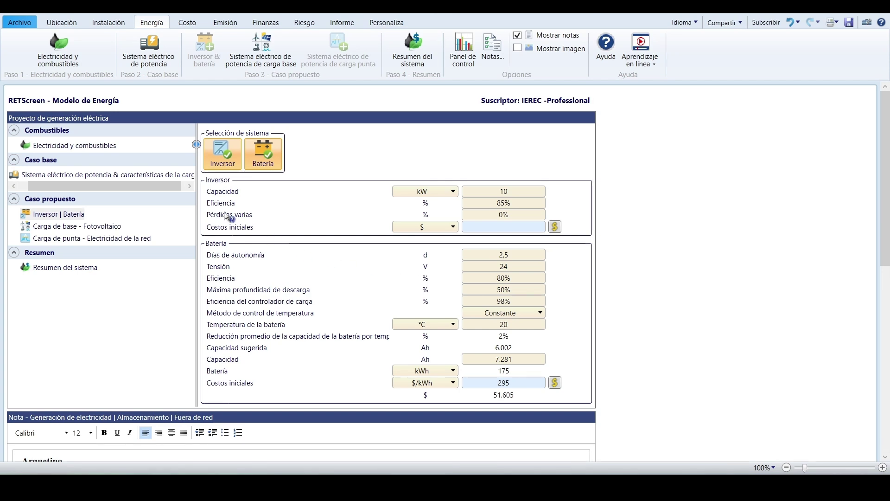
Step: Review the photovoltaic system's monthly fraction of load delivered and set the battery's days of autonomy to 1
click(93, 227)
scroll(448, 308, down, 4)
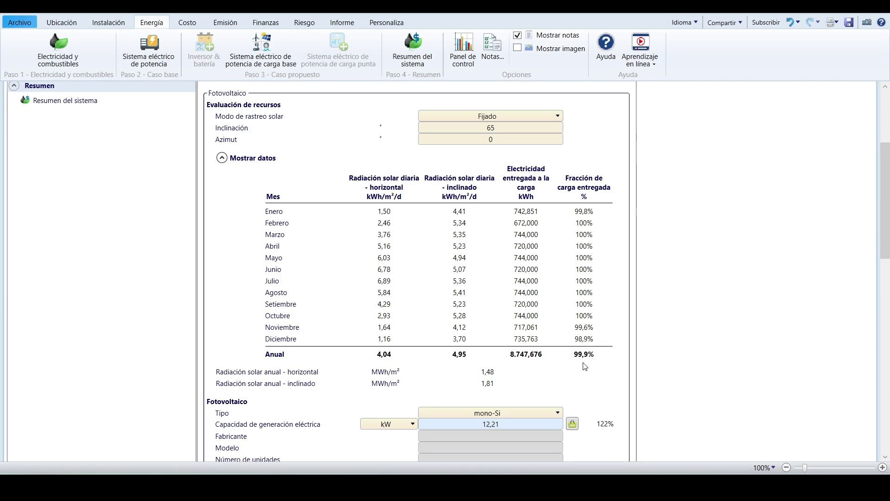
scroll(564, 323, up, 2)
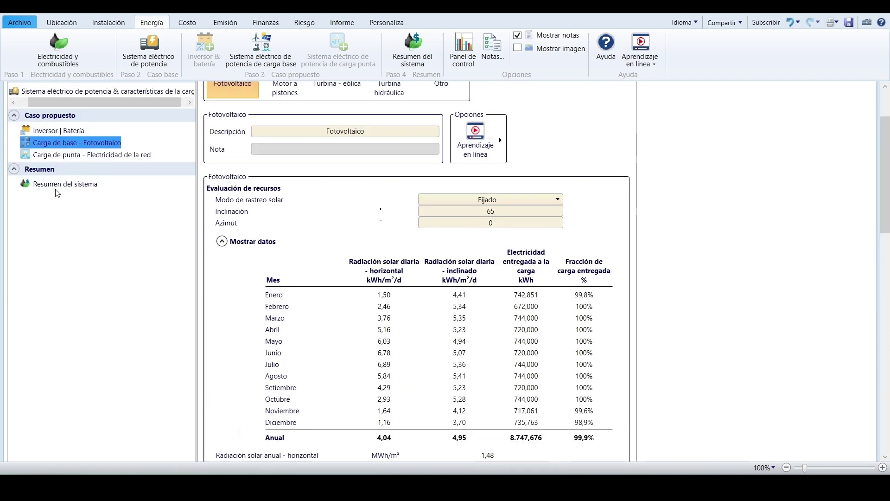
click(58, 130)
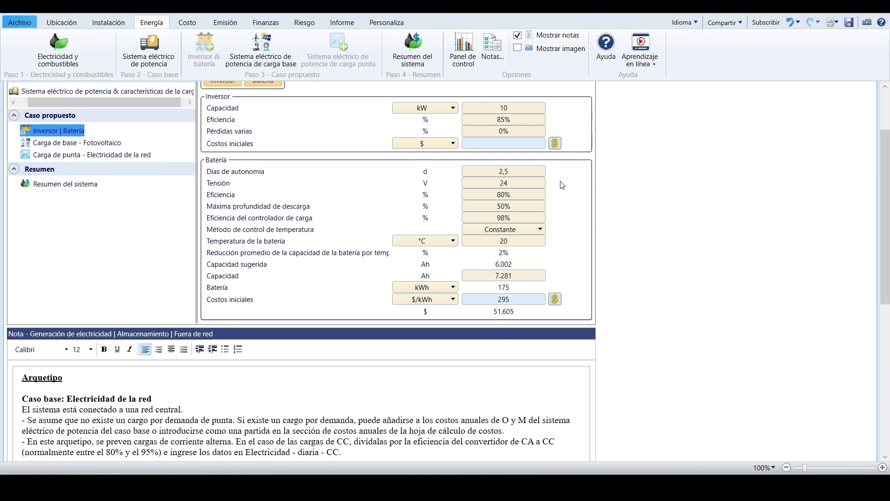
click(510, 171)
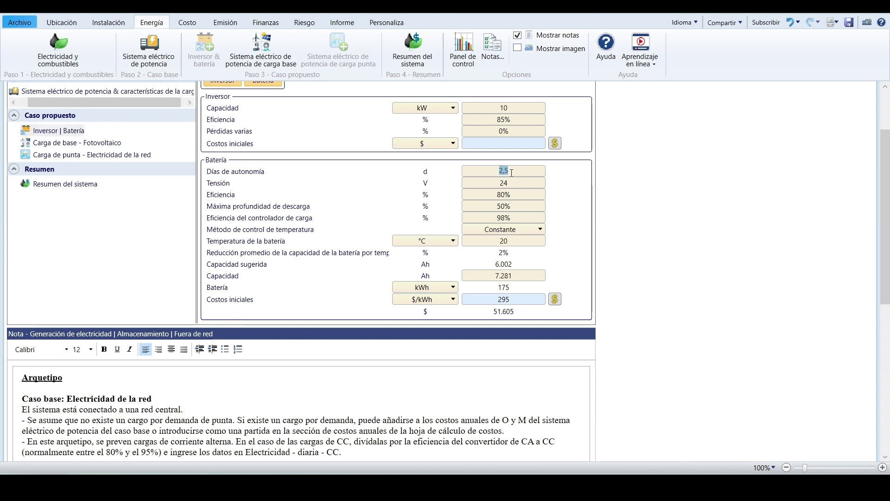
text(1)
click(517, 313)
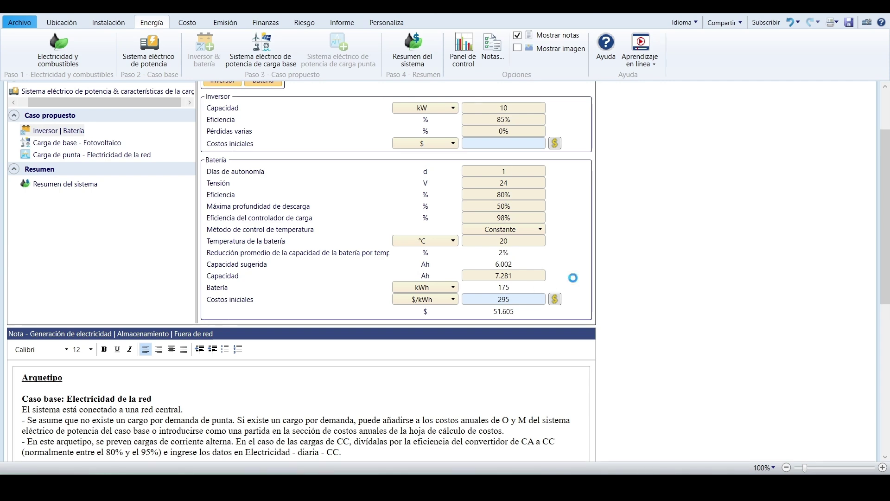
Step: Set the battery capacity to 2.409 Ah
click(519, 277)
text(2.409)
click(559, 283)
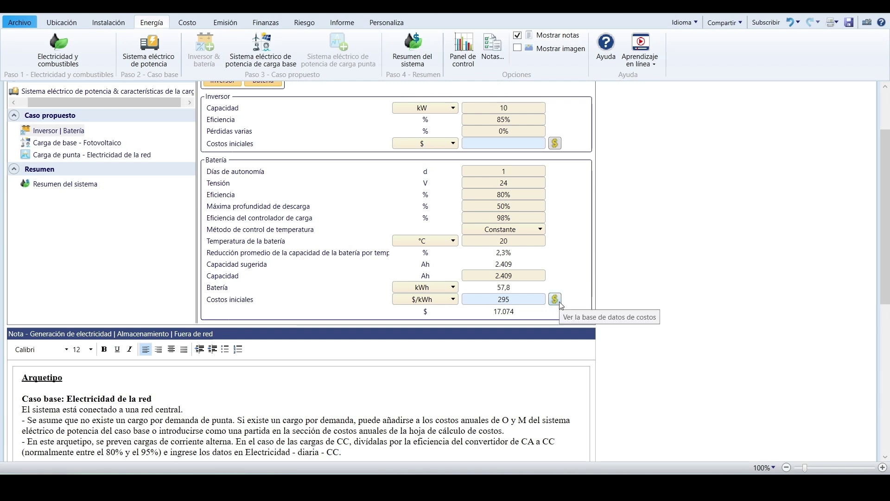
Step: Consult the cost database for typical installed battery costs and return to the base-load photovoltaic system
click(559, 302)
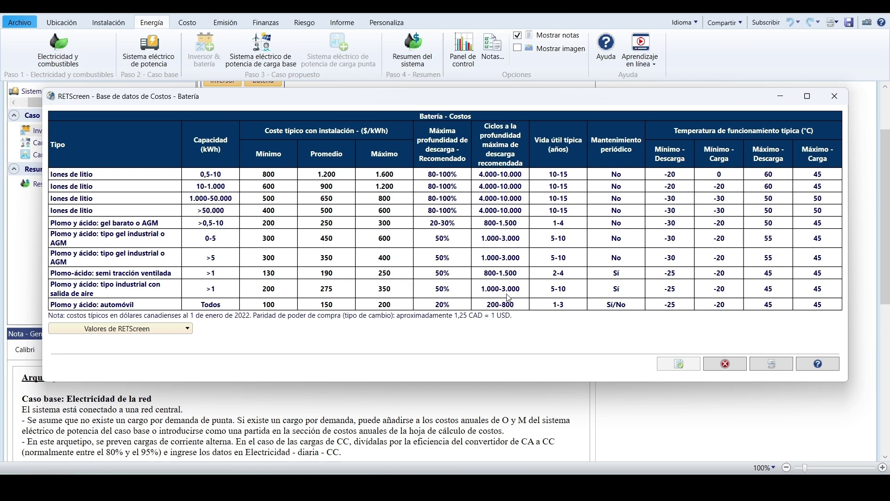
click(731, 368)
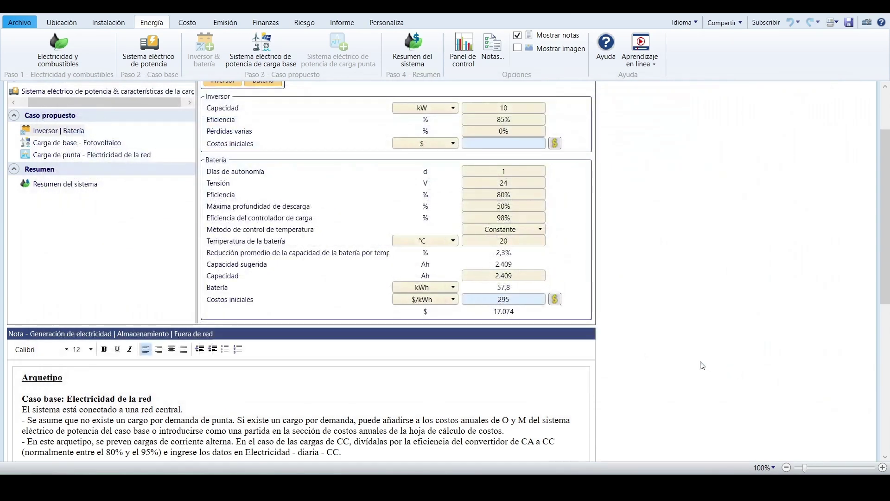
click(78, 144)
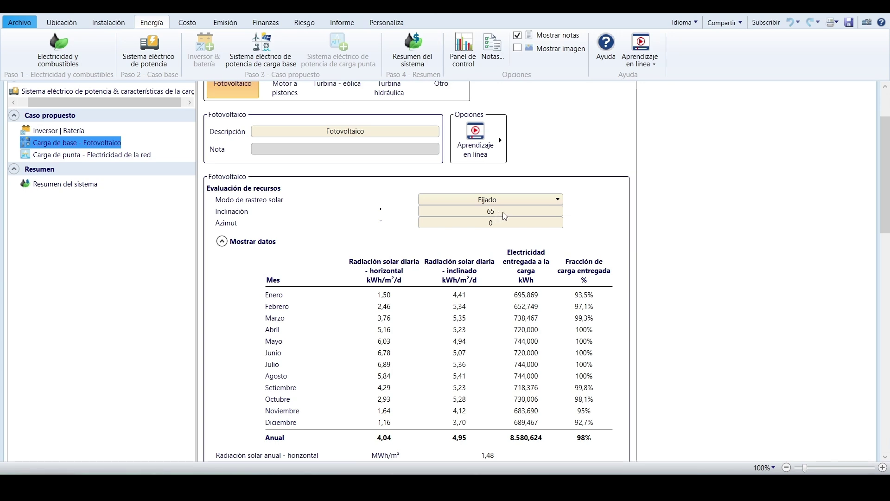
Step: Review the site's monthly solar radiation and air temperature chart and return to the base-load photovoltaic system
scroll(559, 292, down, 3)
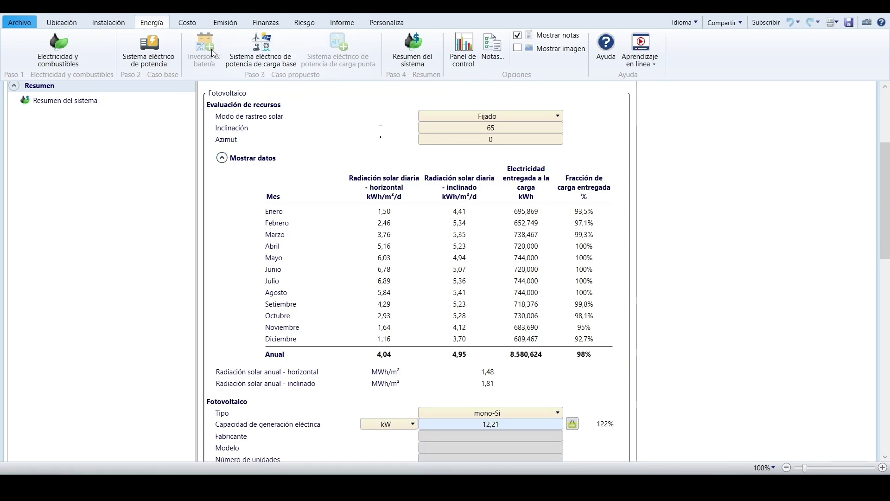
click(66, 23)
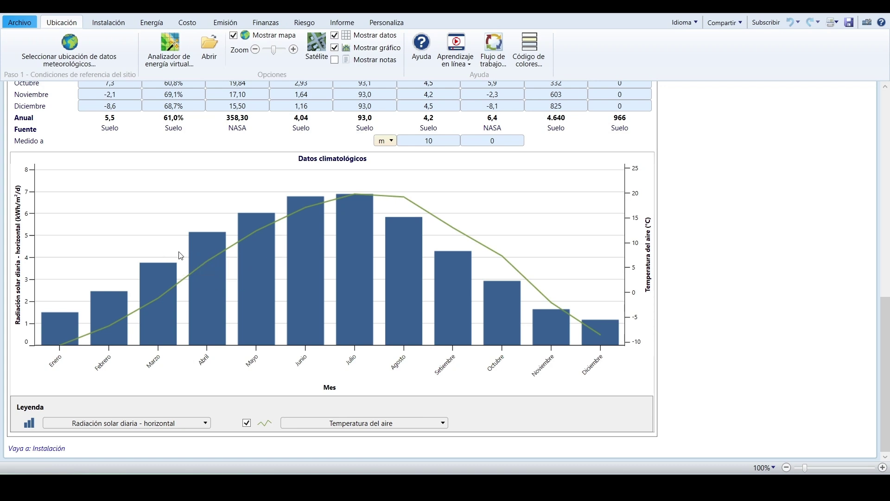
mouse_move(340, 251)
mouse_move(618, 343)
click(154, 21)
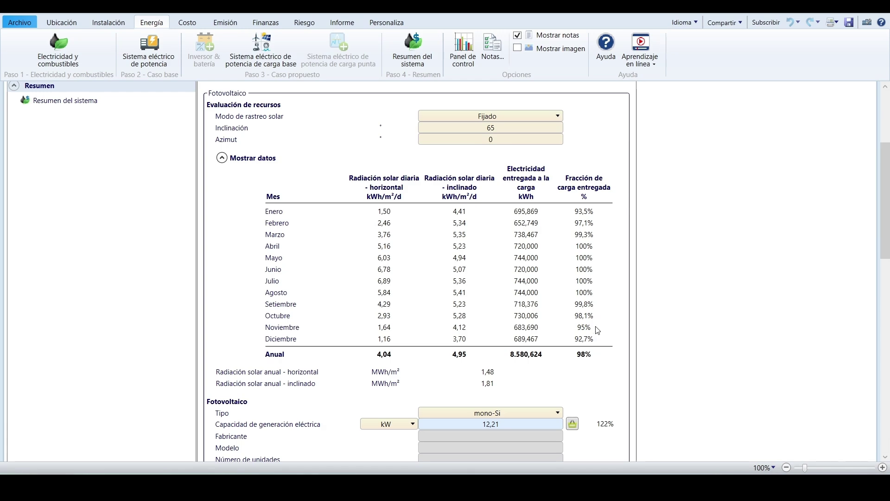
Step: Set the photovoltaic system's power capacity to 7 kW
scroll(597, 330, down, 3)
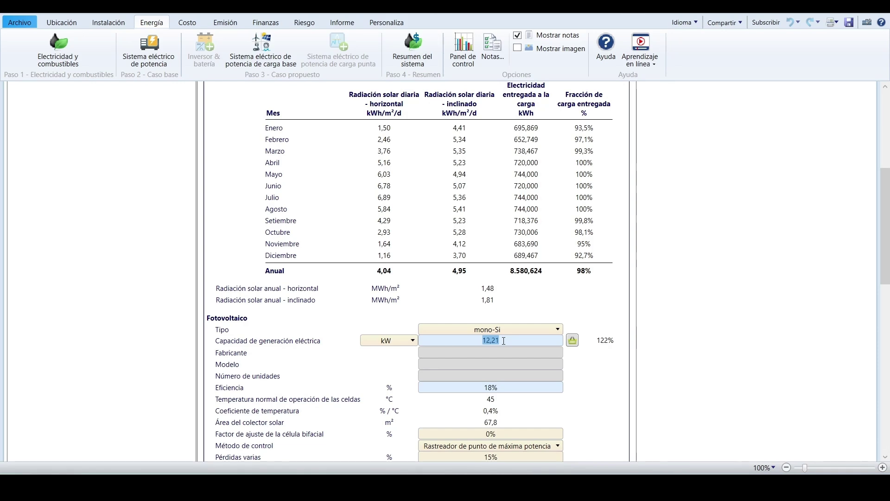
text(7)
click(611, 174)
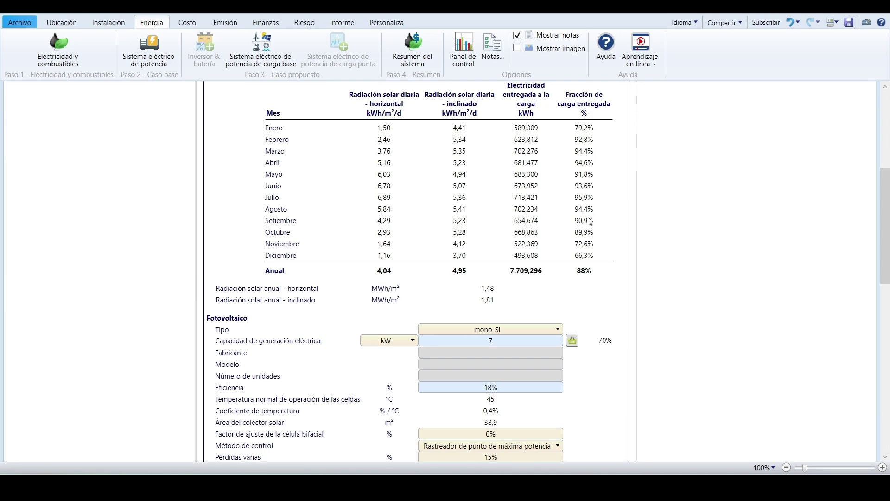
Step: Fill in the photovoltaic initial costs from the cost database, using user-defined values with an adjustment factor of 0,75
scroll(603, 260, down, 3)
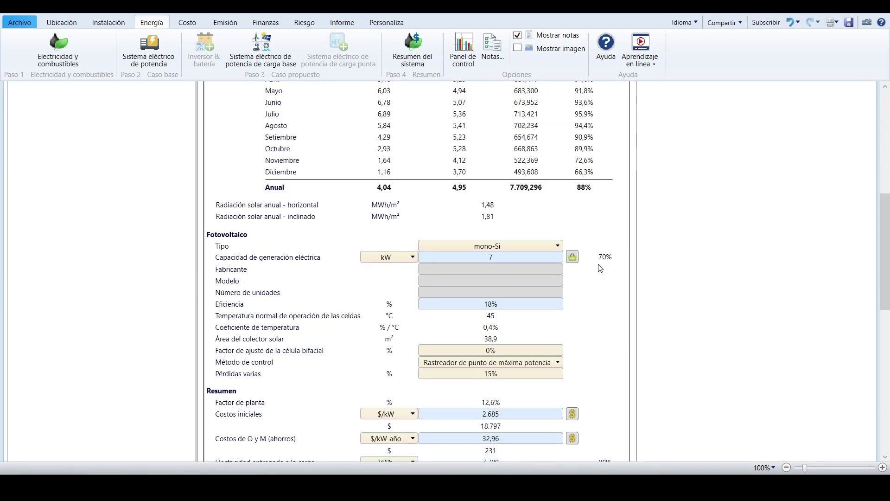
click(573, 358)
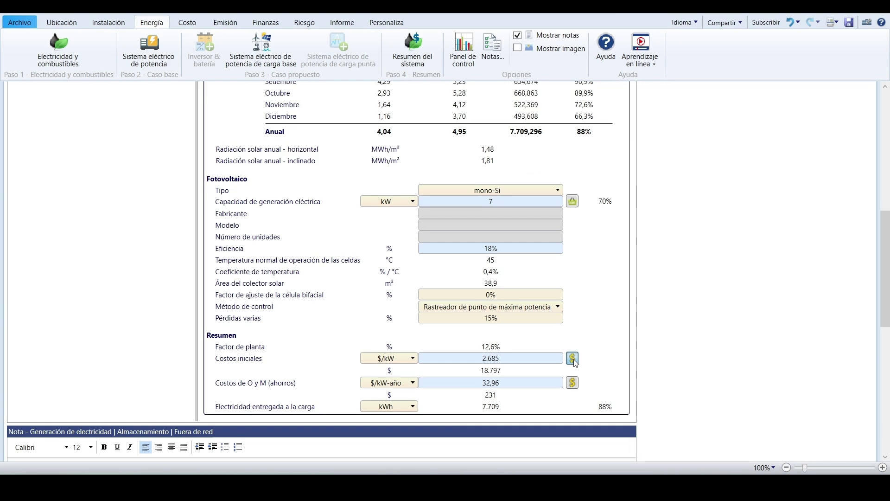
click(311, 306)
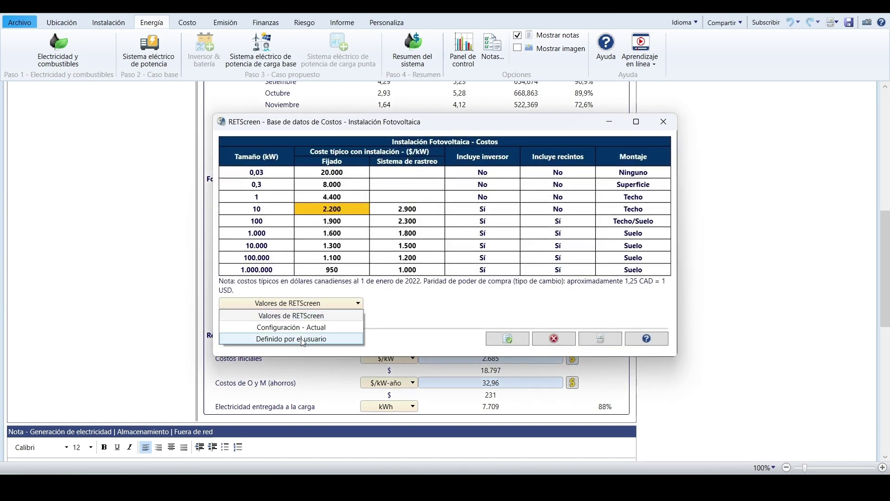
click(301, 338)
click(365, 332)
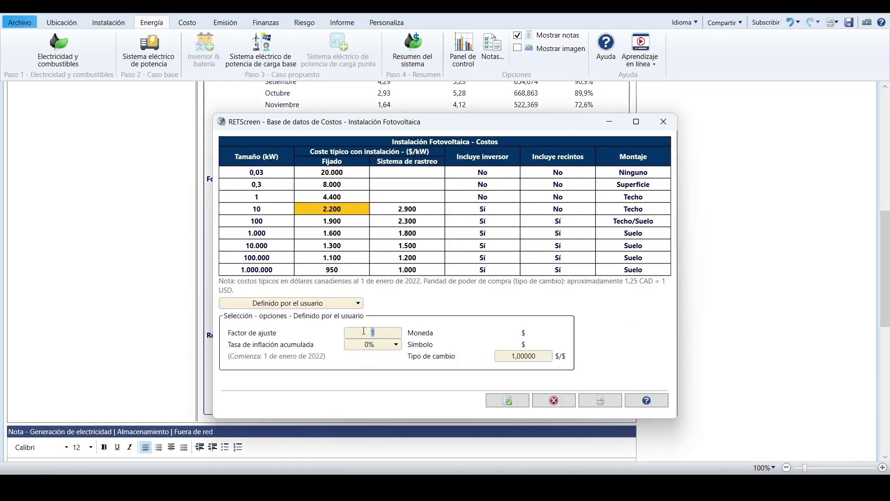
text(0,75)
click(507, 401)
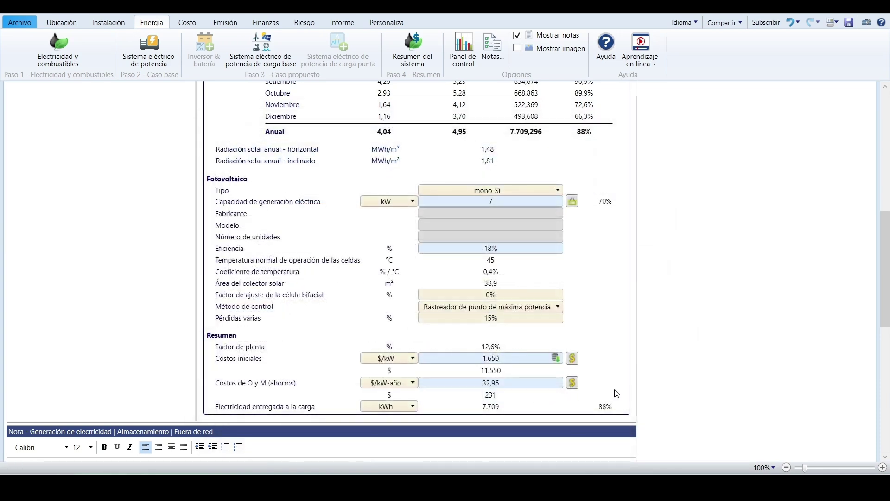
Step: Fill in the photovoltaic O&M costs from the cost database, using user-defined values with an adjustment factor of 0,75
click(571, 383)
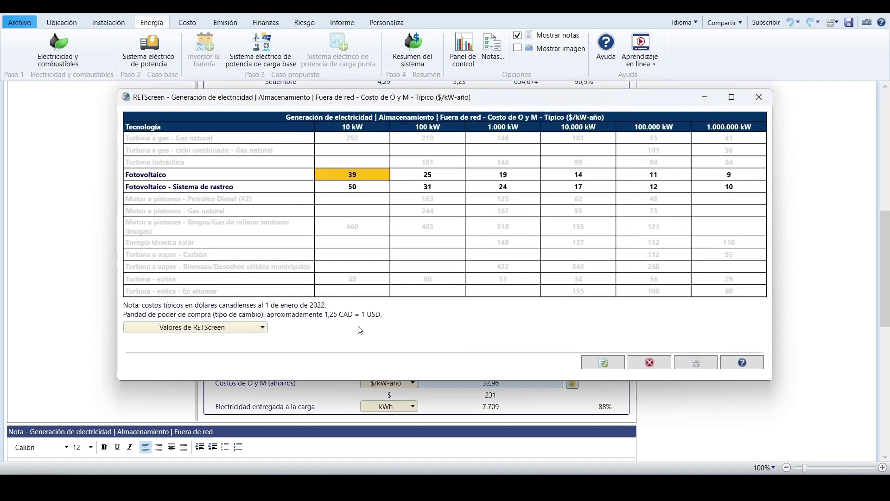
click(220, 327)
click(176, 362)
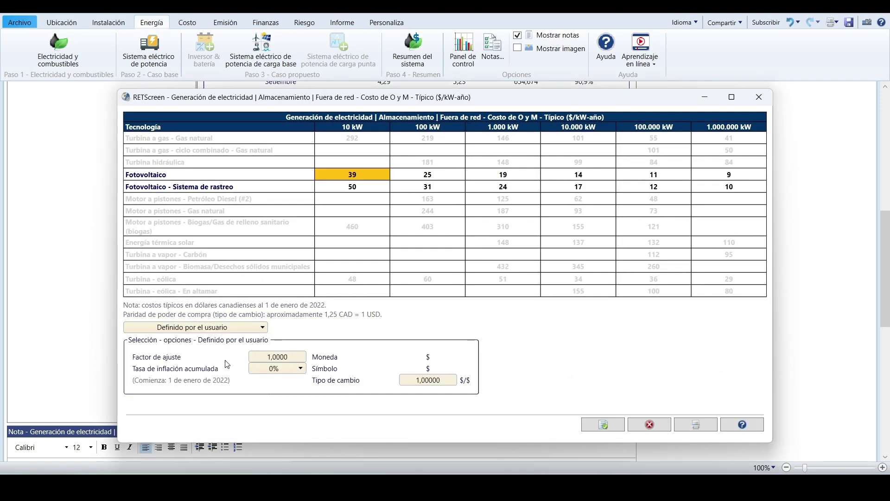
click(291, 358)
text(0,75)
click(612, 424)
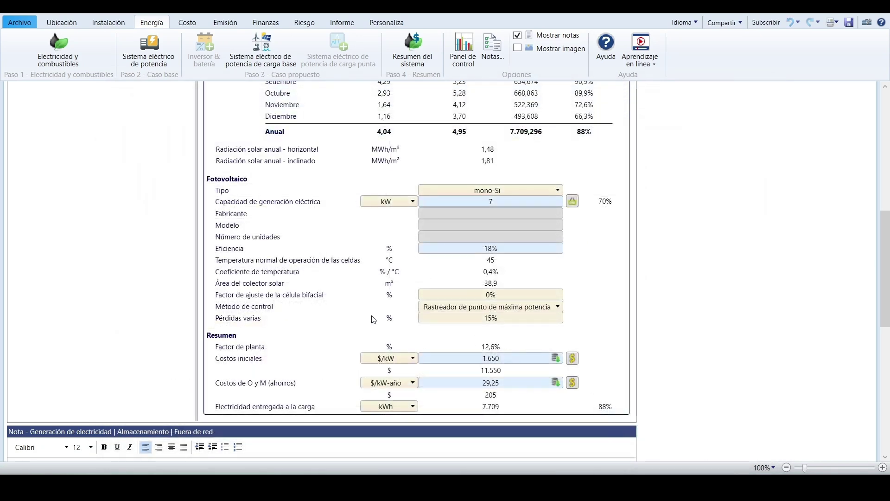
Step: Set the charger efficiency of the peak-load grid electricity system to 0%
scroll(185, 220, up, 5)
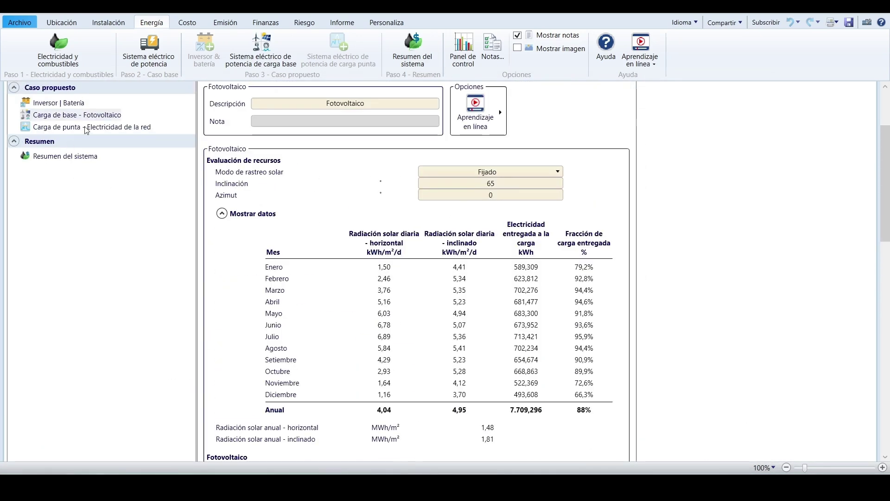
click(89, 127)
scroll(510, 146, up, 2)
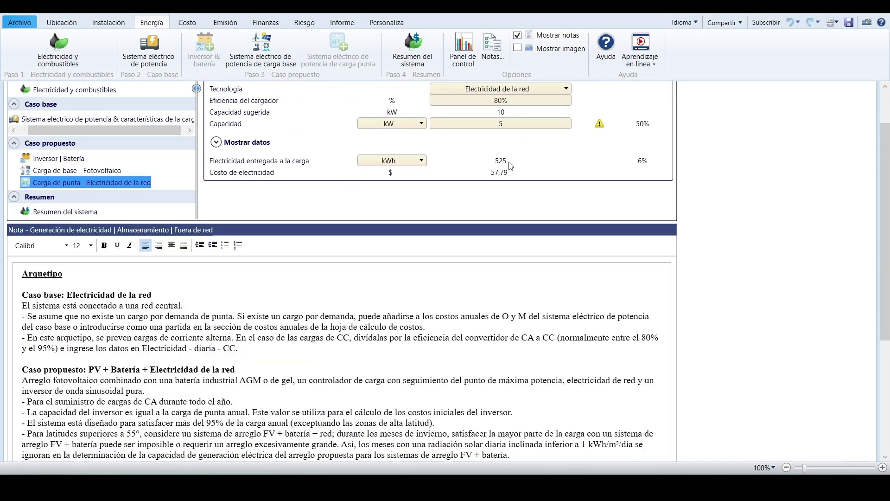
click(516, 160)
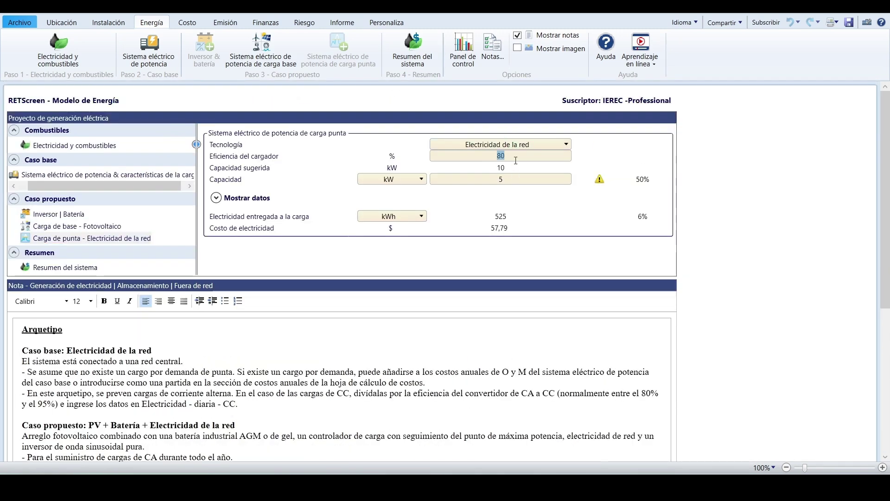
text(0)
key(Return)
Step: Set the peak-load grid capacity to 10 kW and expand its monthly electricity and cost data
mouse_move(601, 184)
click(507, 183)
key(Return)
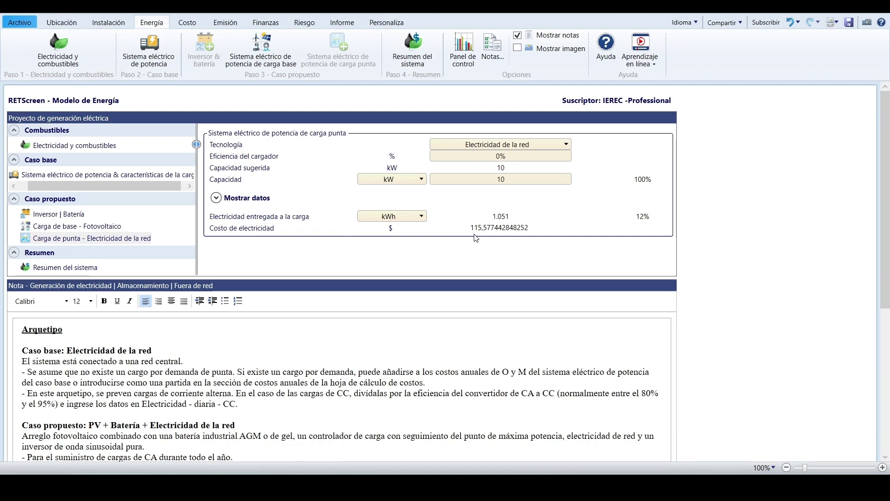
click(504, 246)
click(216, 197)
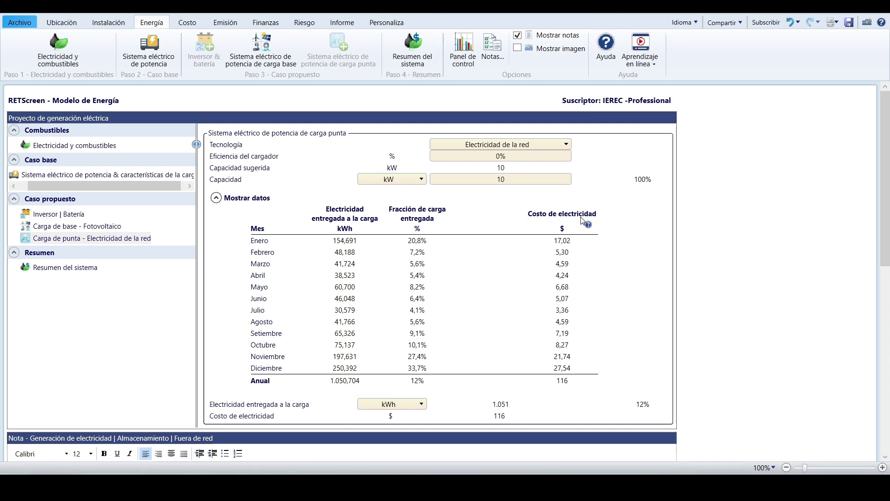
Step: Set the unit cost of the base-load photovoltaic system to $1.650 per kW in the cost analysis
click(184, 24)
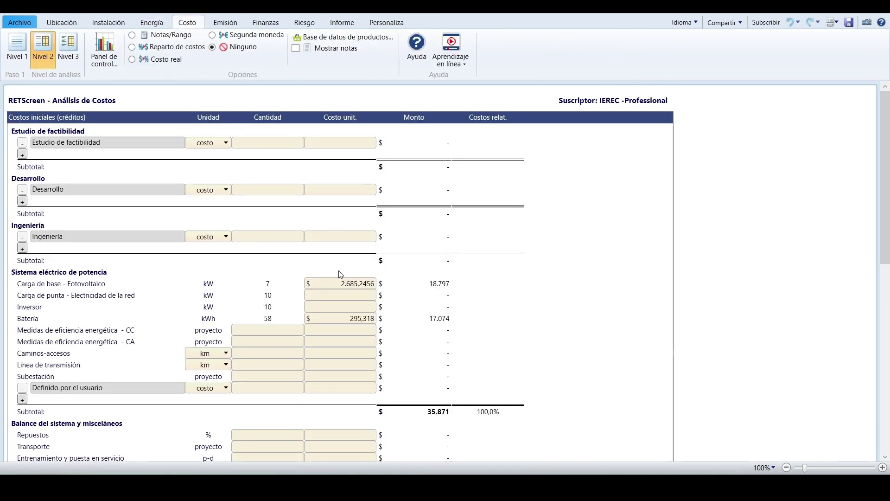
click(342, 285)
text(1)
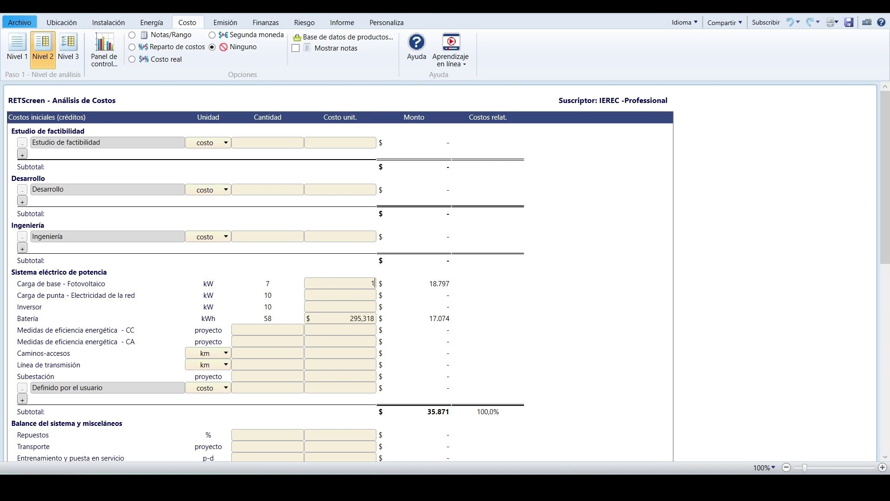
text(.650)
key(Return)
Step: Copy the battery's initial cost amount of 17074,1078 into the periodic battery replacement cost and set its year to 8
click(451, 319)
key(ctrl+c)
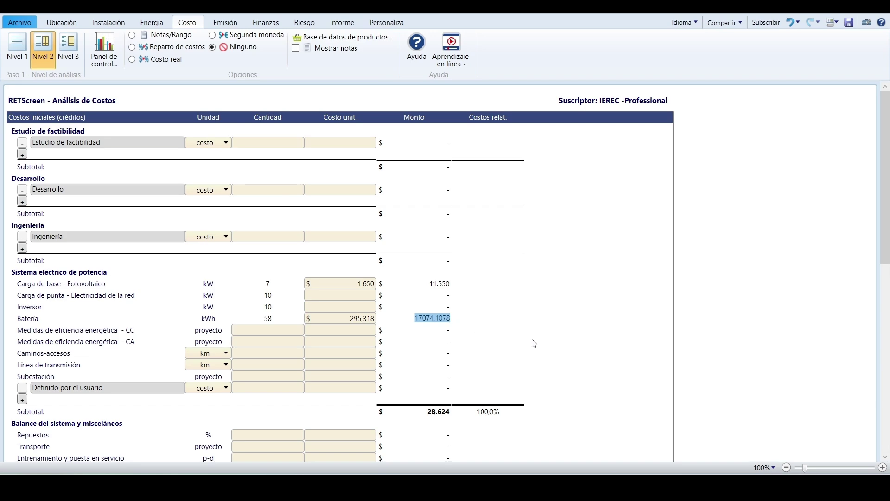
scroll(534, 344, down, 5)
scroll(534, 343, down, 4)
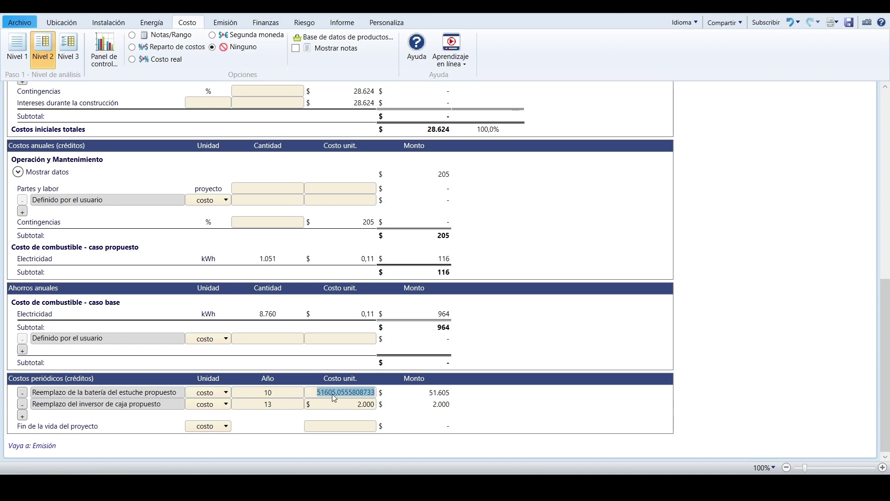
key(ctrl+v)
click(508, 398)
double_click(269, 393)
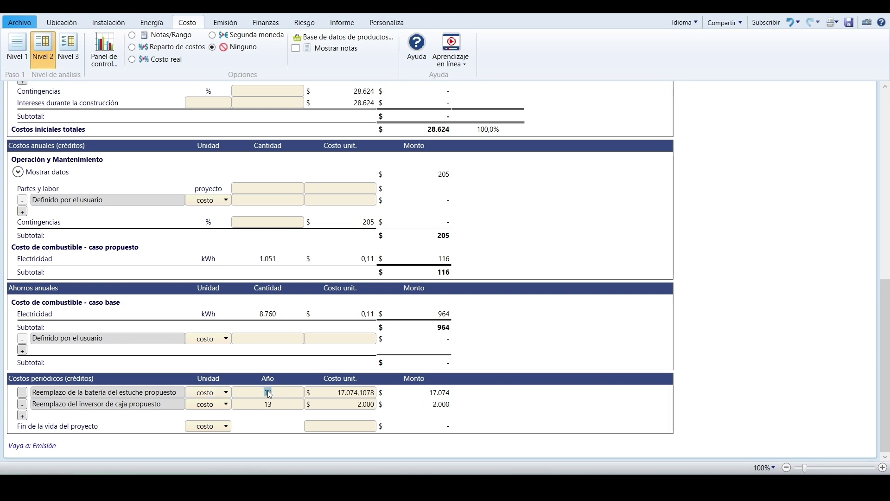
text(8)
Step: Review the greenhouse gas emission analysis, the financial viability indicators and the annual cash flow charts
click(227, 30)
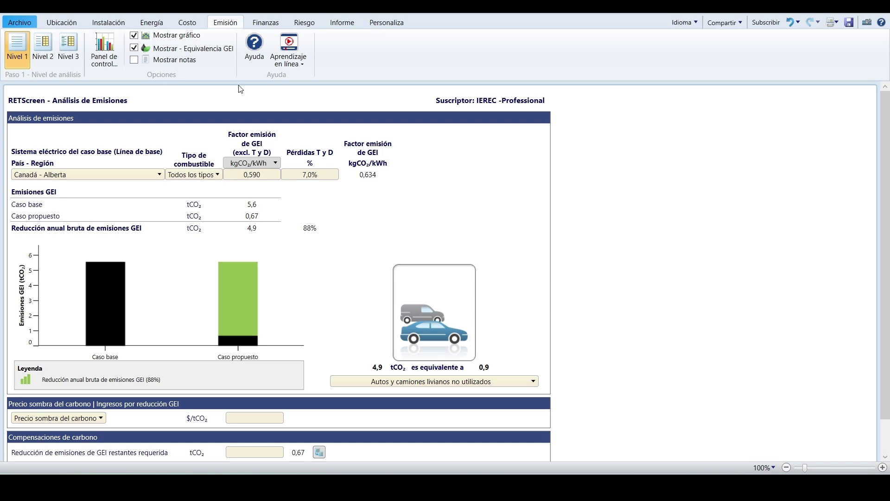
click(266, 23)
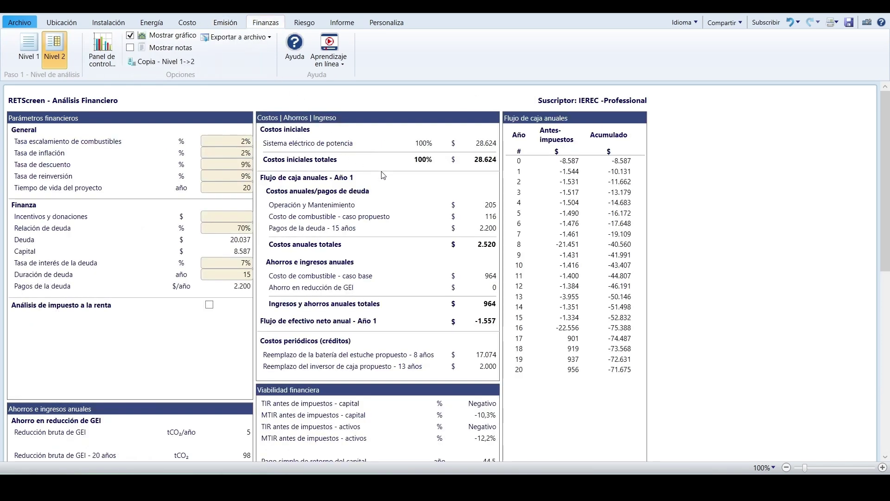
scroll(383, 175, down, 3)
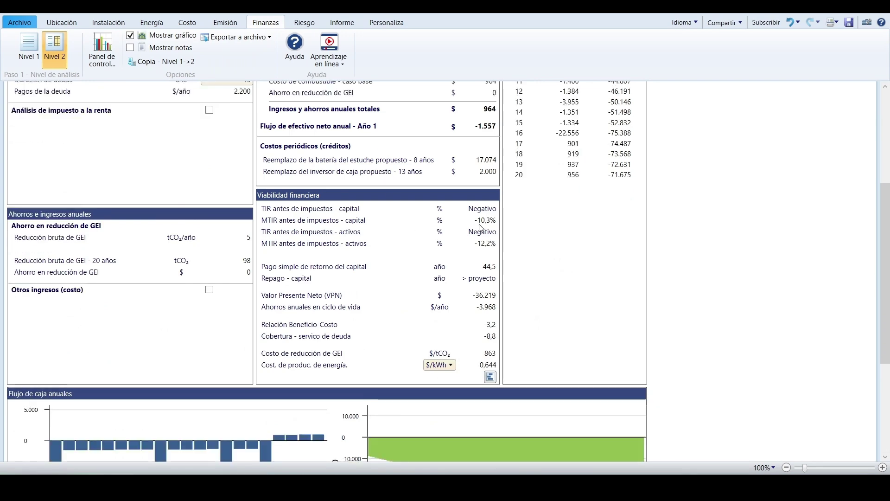
scroll(403, 382, down, 3)
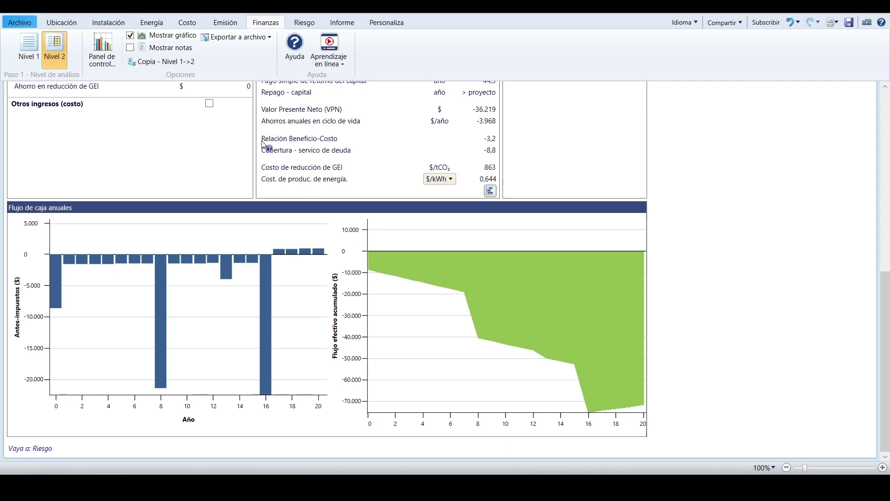
Step: Set the battery's initial cost to the database's minimum of 600 $/kWh for 10-1.000 kWh lithium-ion batteries
click(155, 26)
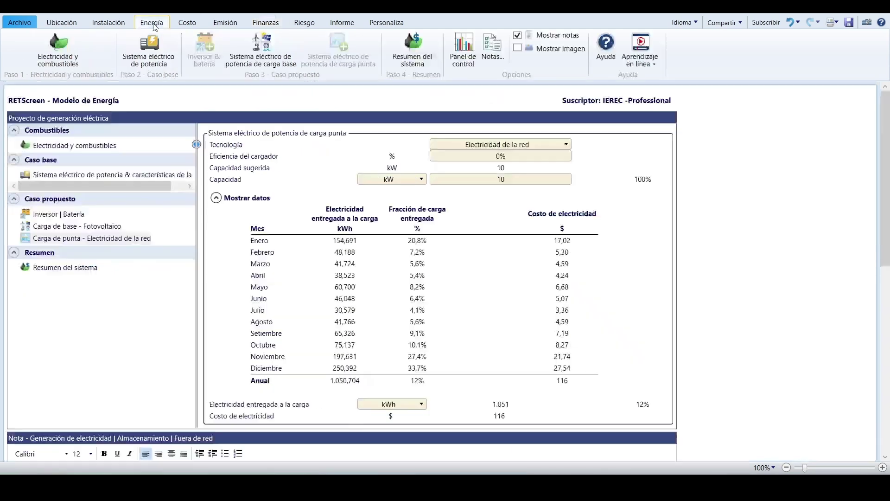
click(72, 214)
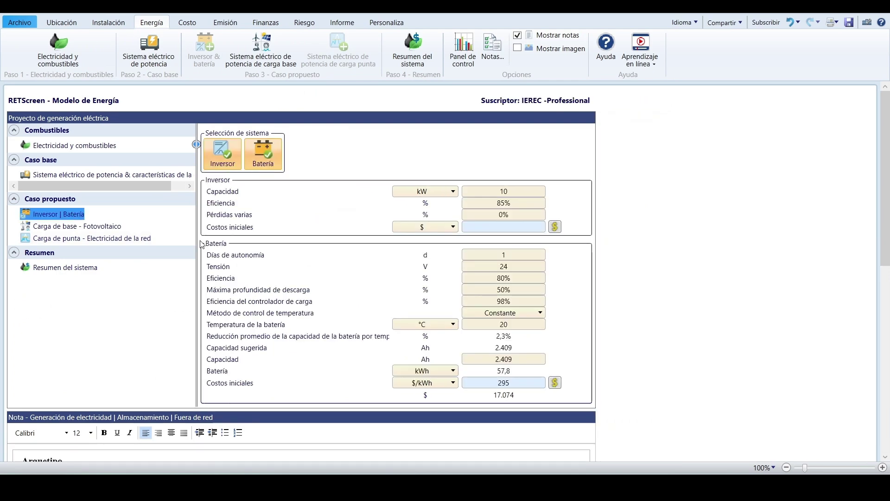
click(554, 383)
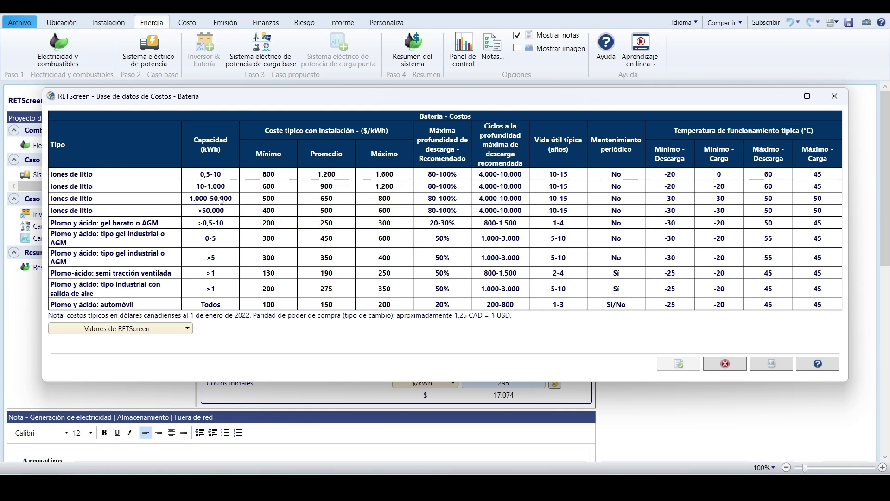
click(268, 186)
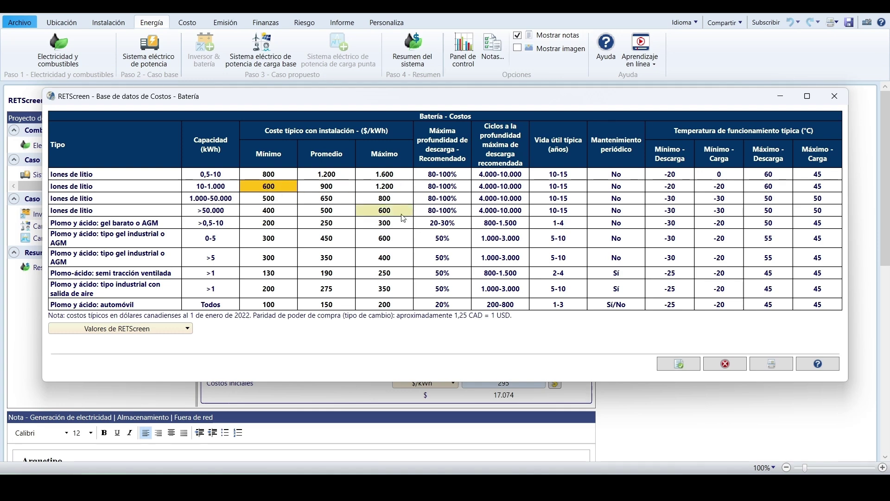
click(684, 365)
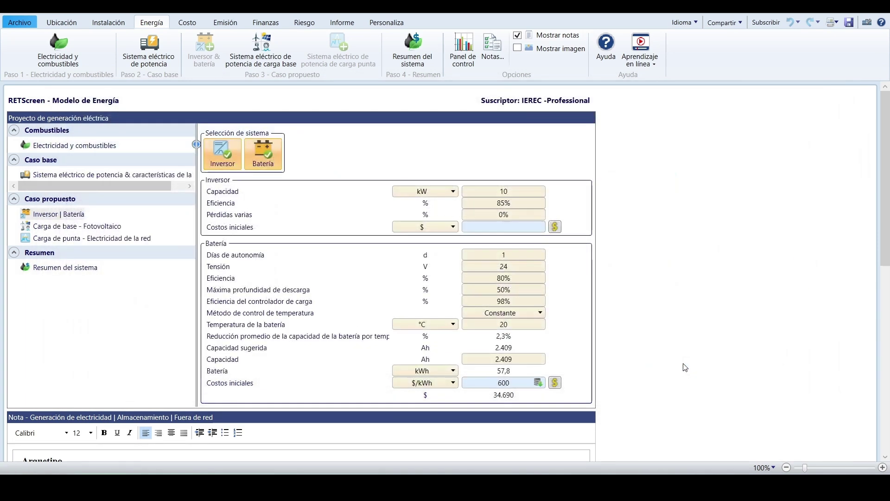
Step: Set the battery's maximum depth of discharge to 100% and its efficiency to 90%
click(512, 288)
text(100)
click(517, 277)
text(90)
click(601, 286)
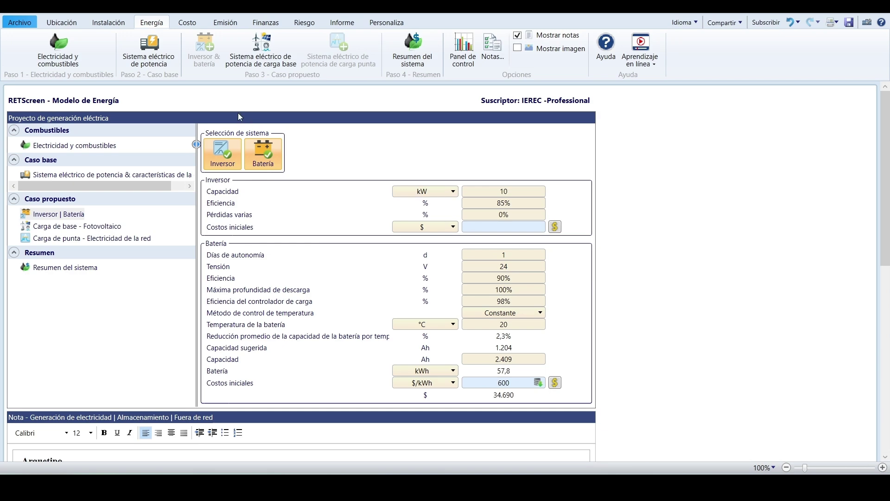
Step: Set the periodic battery replacement's year to 20 and its unit cost to 8.500 $ in the cost analysis
click(178, 22)
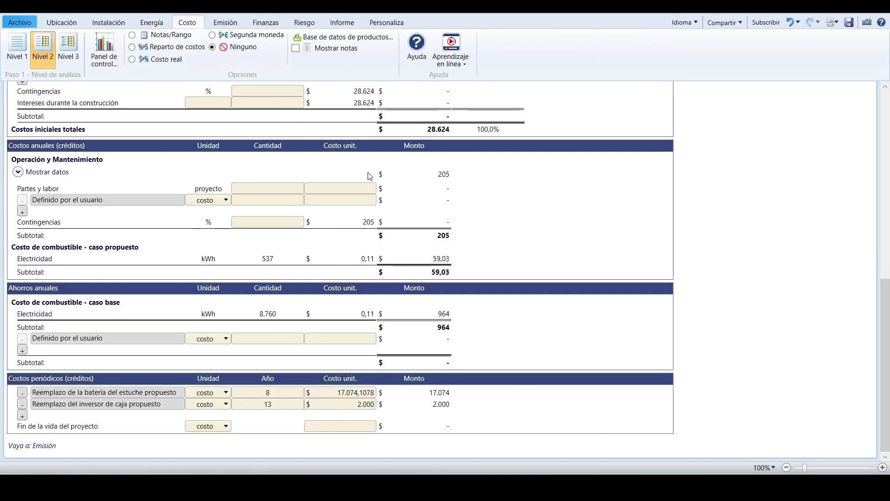
click(274, 394)
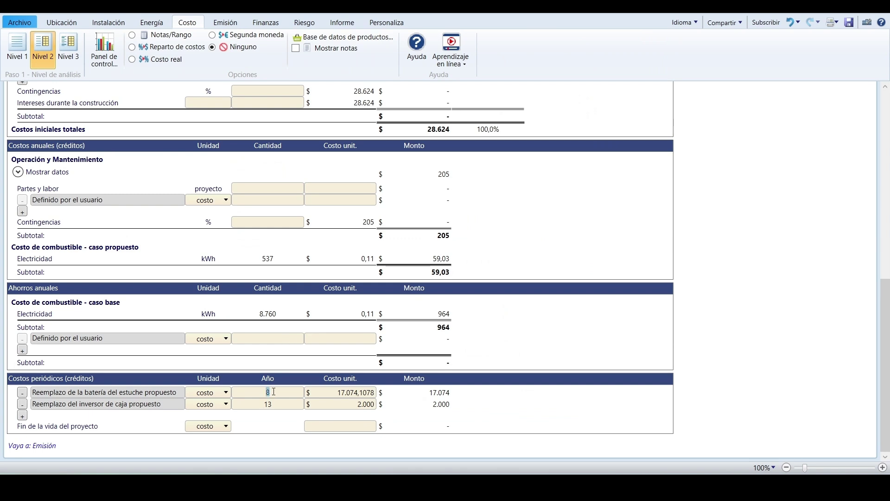
text(20)
click(358, 394)
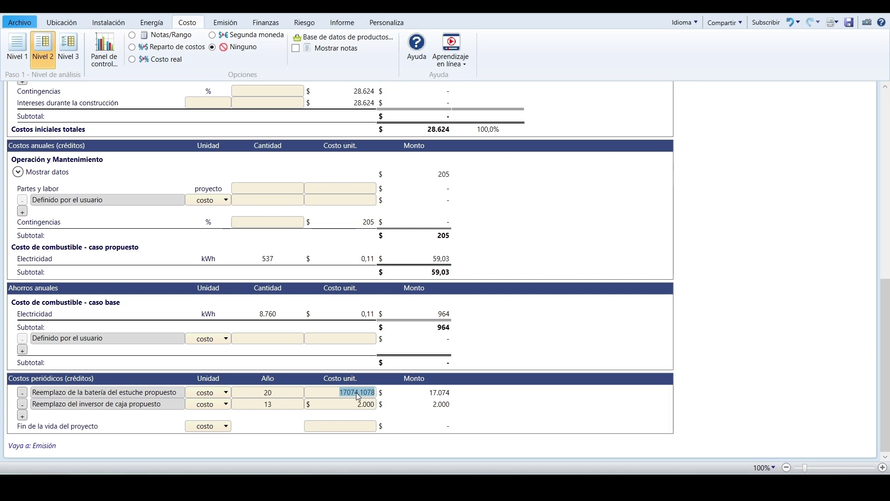
text(8500)
key(Return)
Step: Review the financial viability indicators, the annual cash flow charts and the greenhouse gas emission analysis for the lithium-ion battery
click(279, 24)
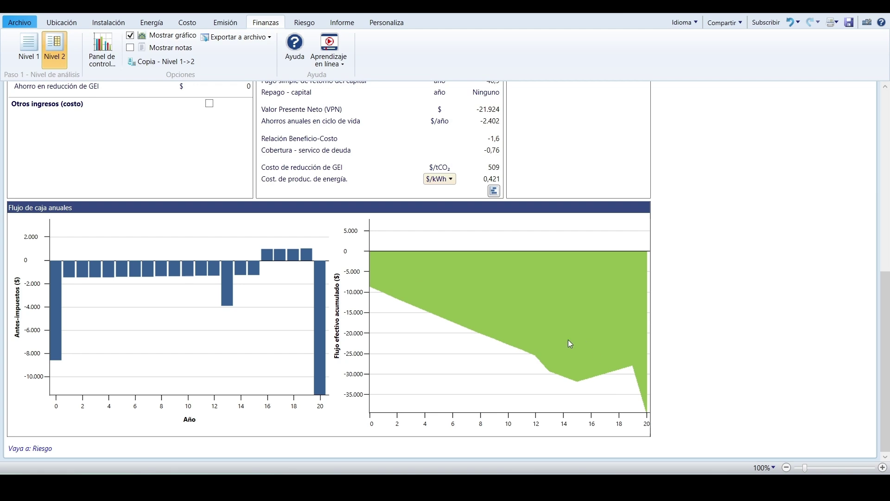
scroll(570, 343, up, 5)
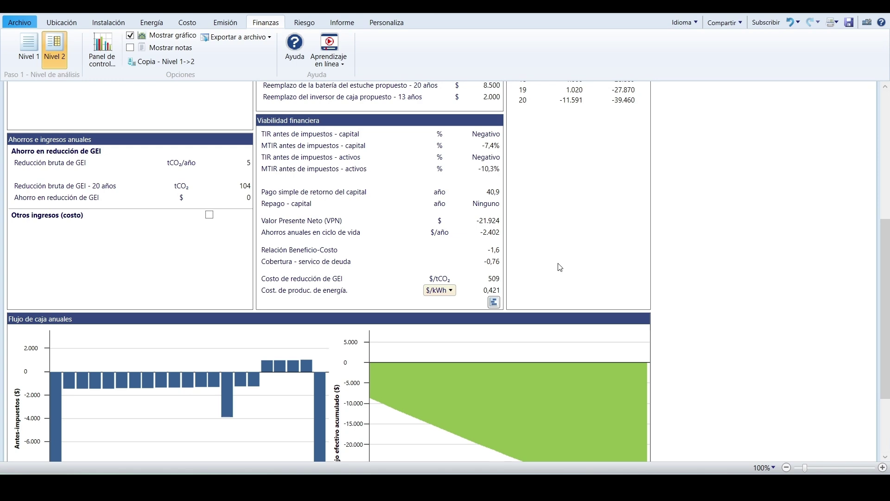
scroll(695, 275, down, 1)
scroll(696, 276, down, 1)
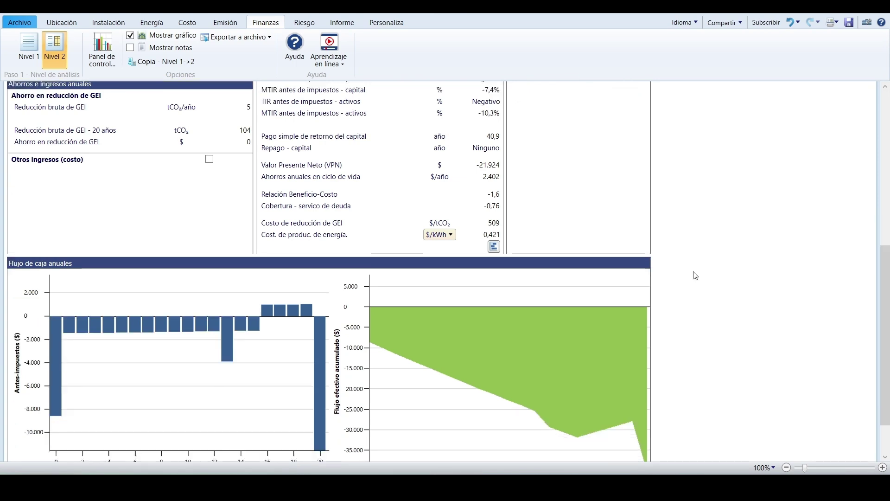
scroll(694, 273, up, 1)
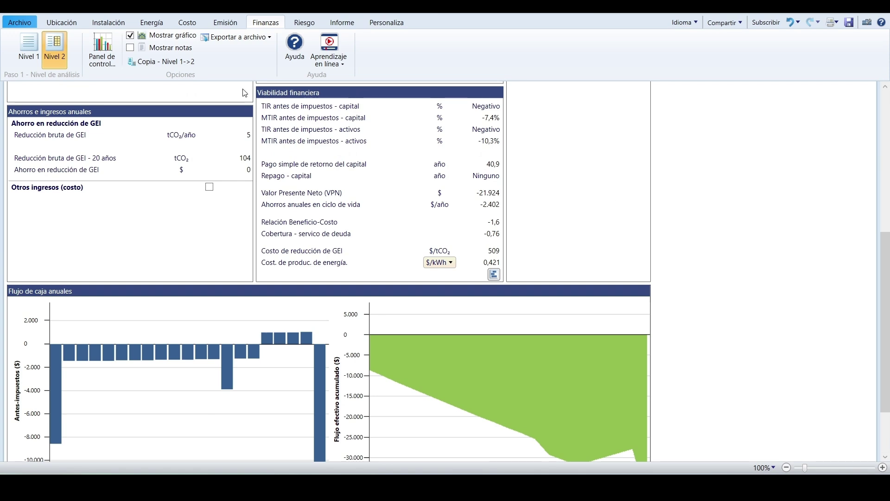
click(225, 22)
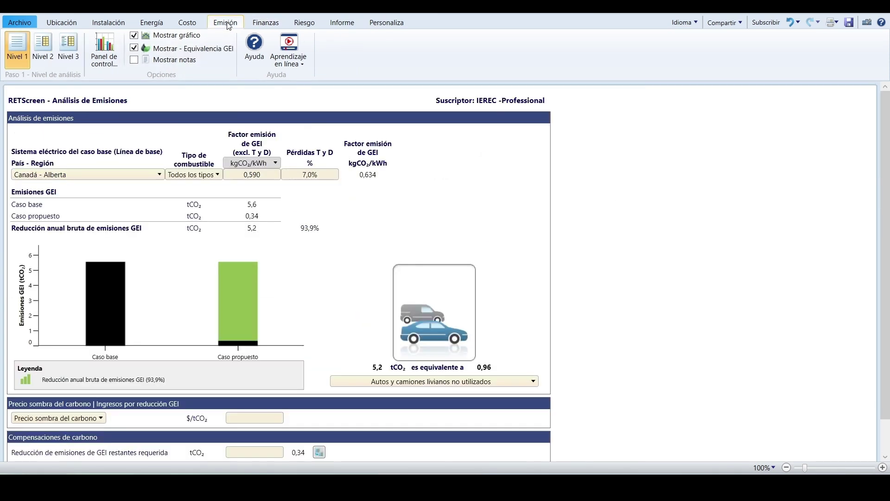
scroll(258, 461, down, 1)
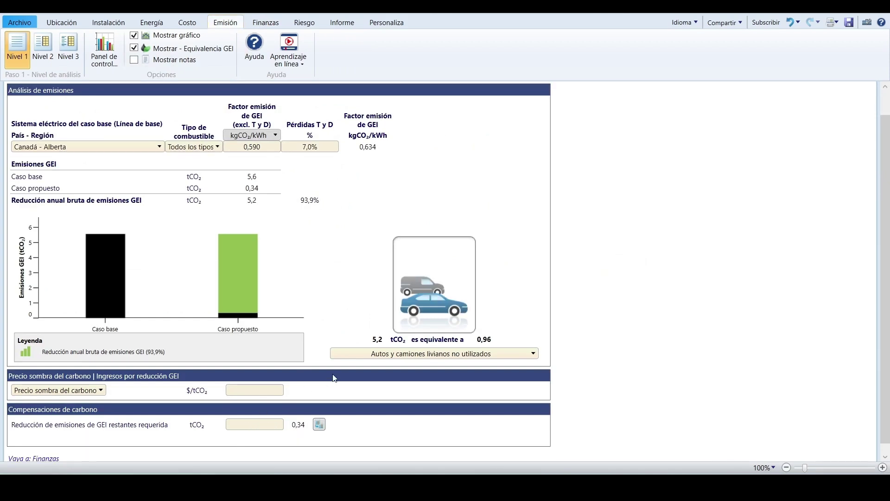
Step: Rename the user-defined operation and maintenance cost row "Funcionalidad SAI" and set its unit to crédito
click(188, 24)
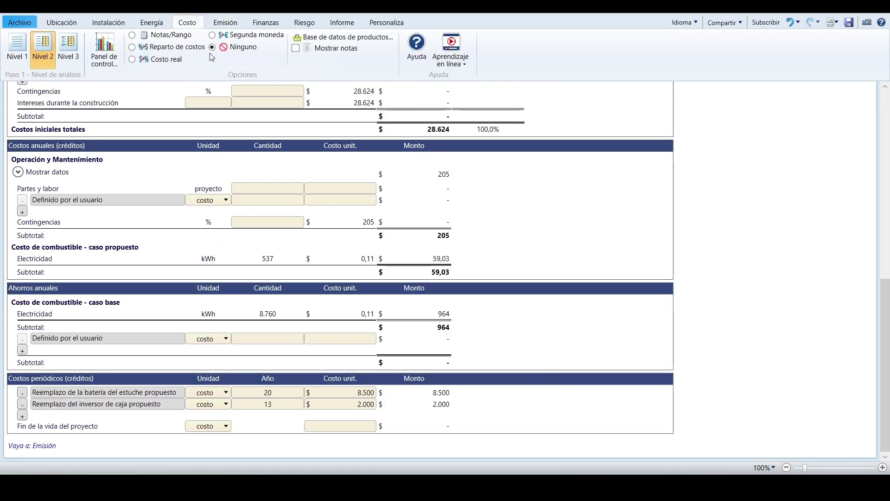
click(148, 199)
drag(148, 199, 15, 201)
text(Funcion)
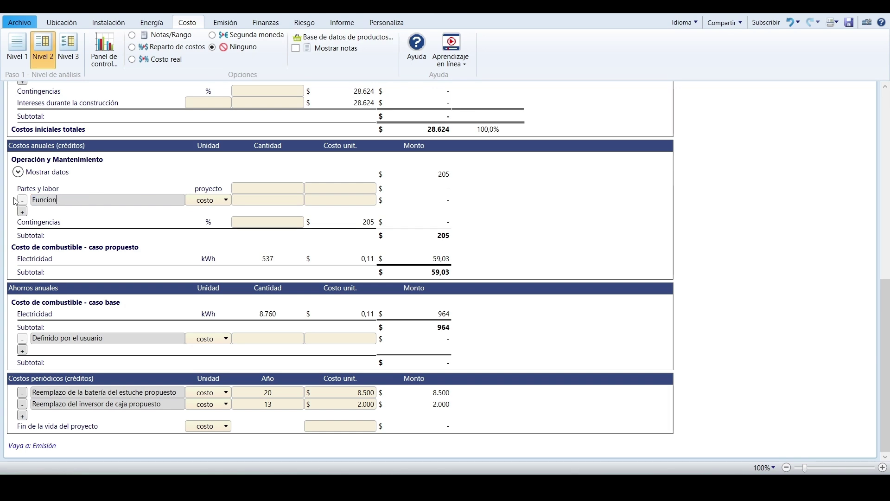
text(Lidad SAI)
click(208, 201)
click(205, 223)
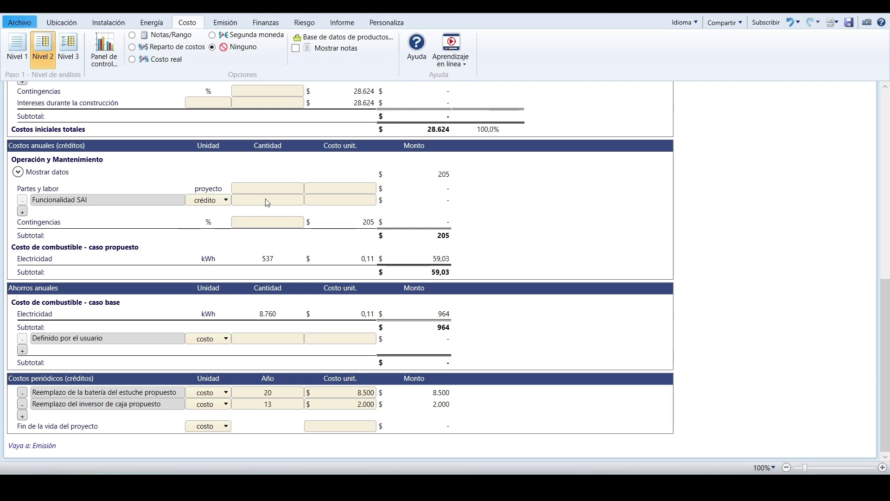
Step: Give the Funcionalidad SAI credit a quantity of 1 and a unit cost of 1.000 $, and check the cash flow charts
click(268, 203)
text(1)
click(331, 196)
text(1.0000)
key(Return)
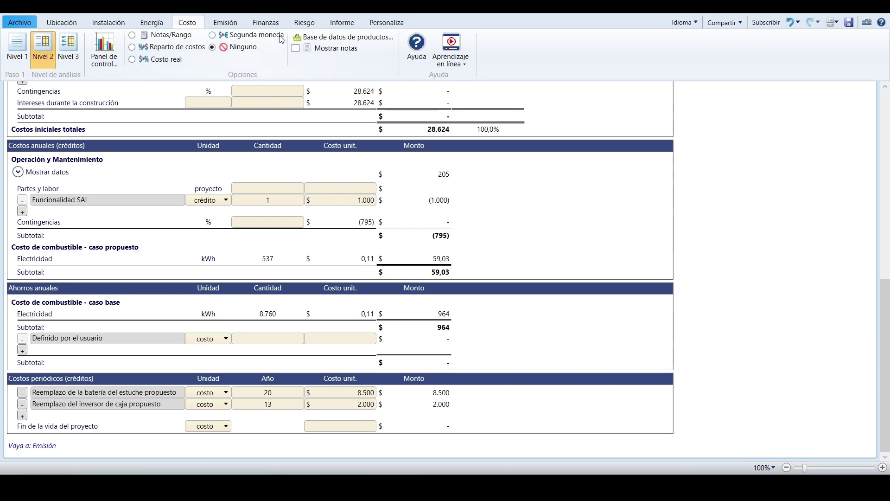
click(266, 22)
scroll(434, 310, down, 3)
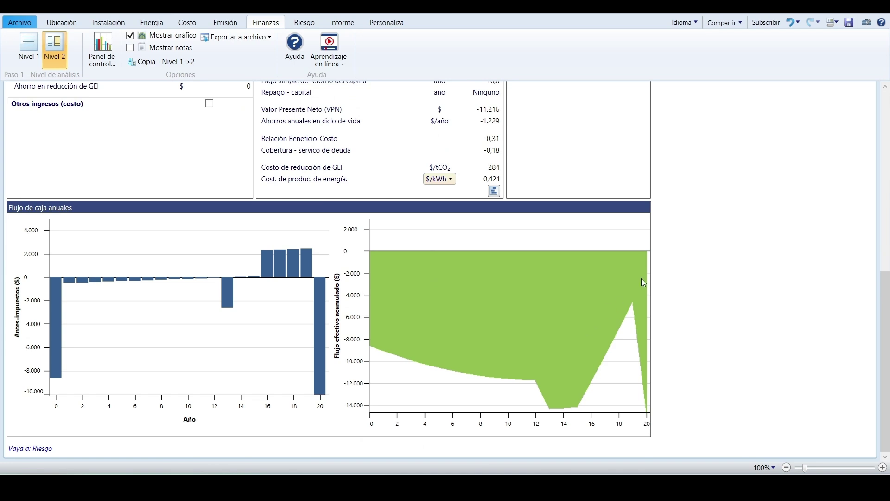
Step: Set the unit cost of the annual Funcionalidad SAI credit to 2.000 $
click(187, 22)
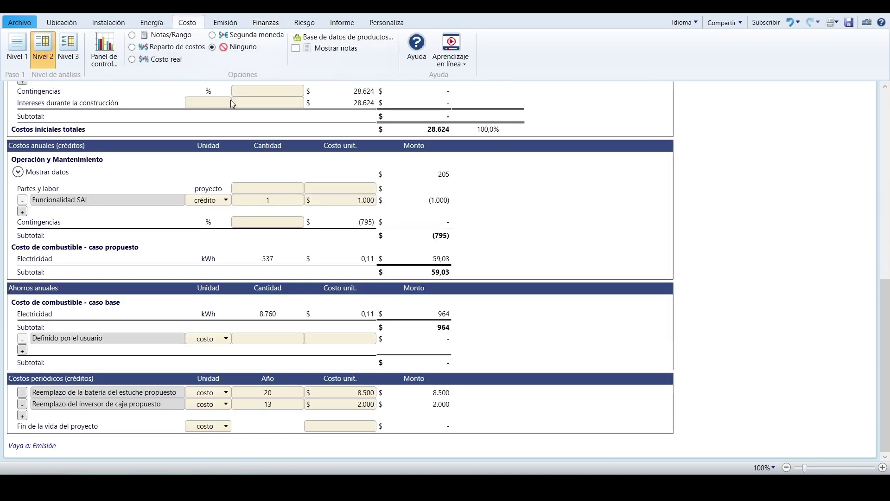
click(350, 206)
text(2.00)
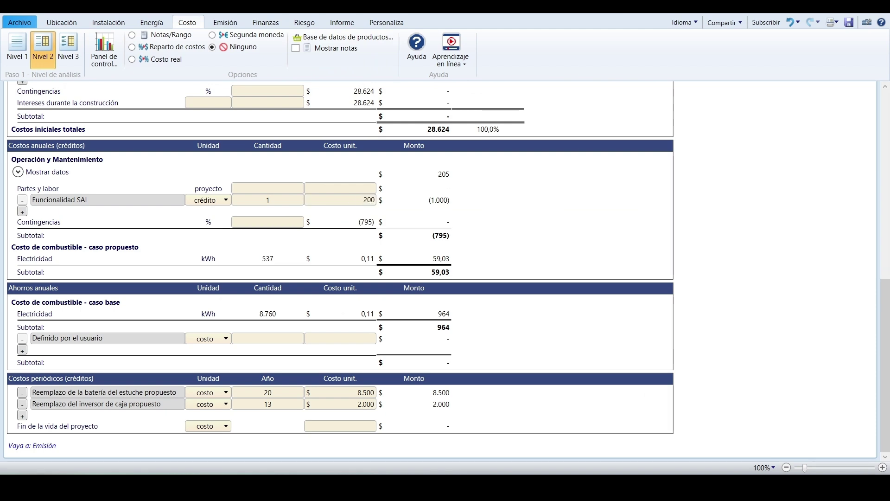
text(0)
key(Return)
Step: Review the cash flow charts and financial viability indicators with the changed credit, and return to the program's start page
click(265, 23)
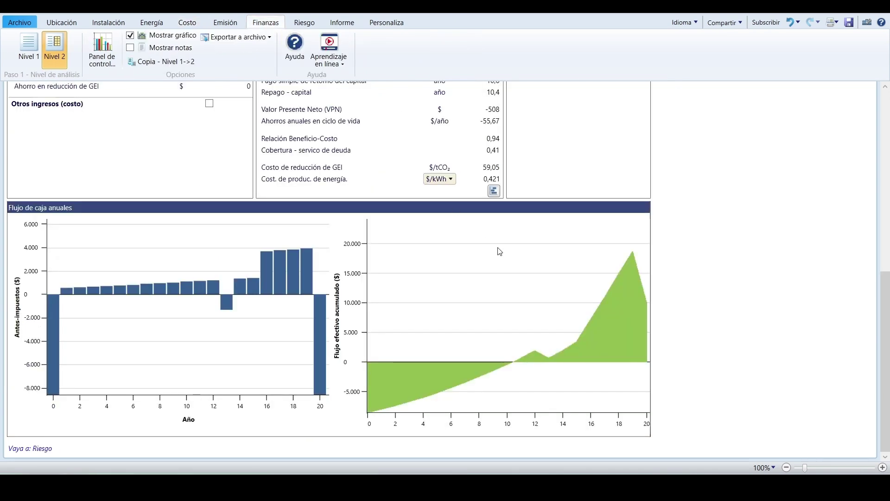
scroll(580, 333, up, 2)
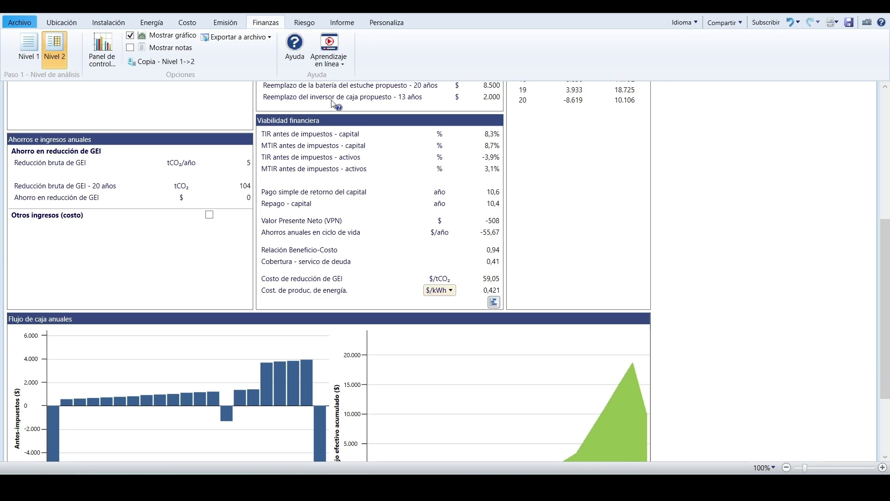
click(24, 21)
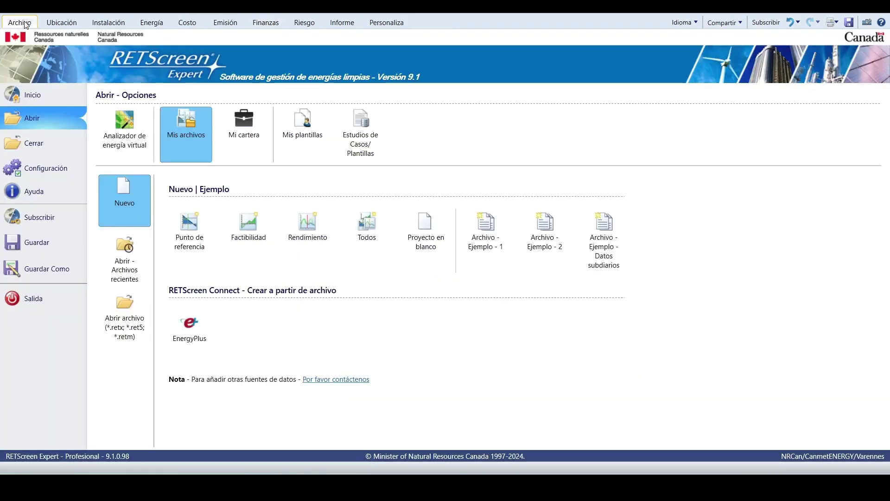
click(24, 92)
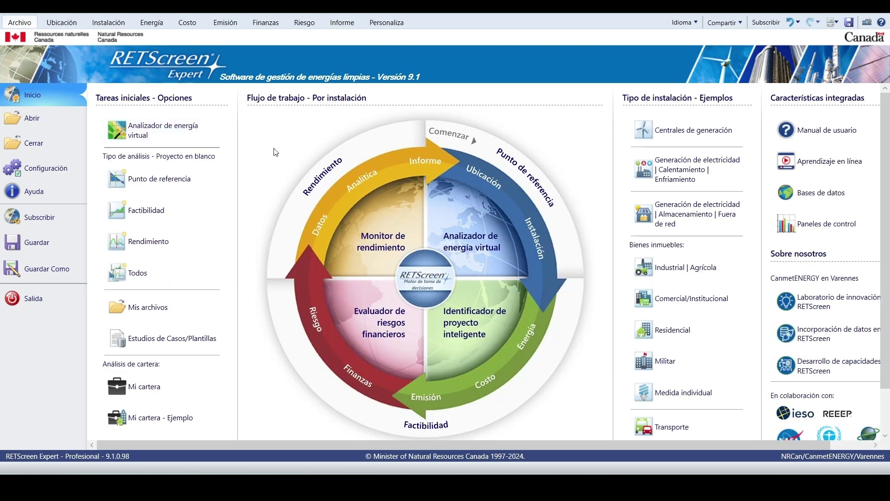